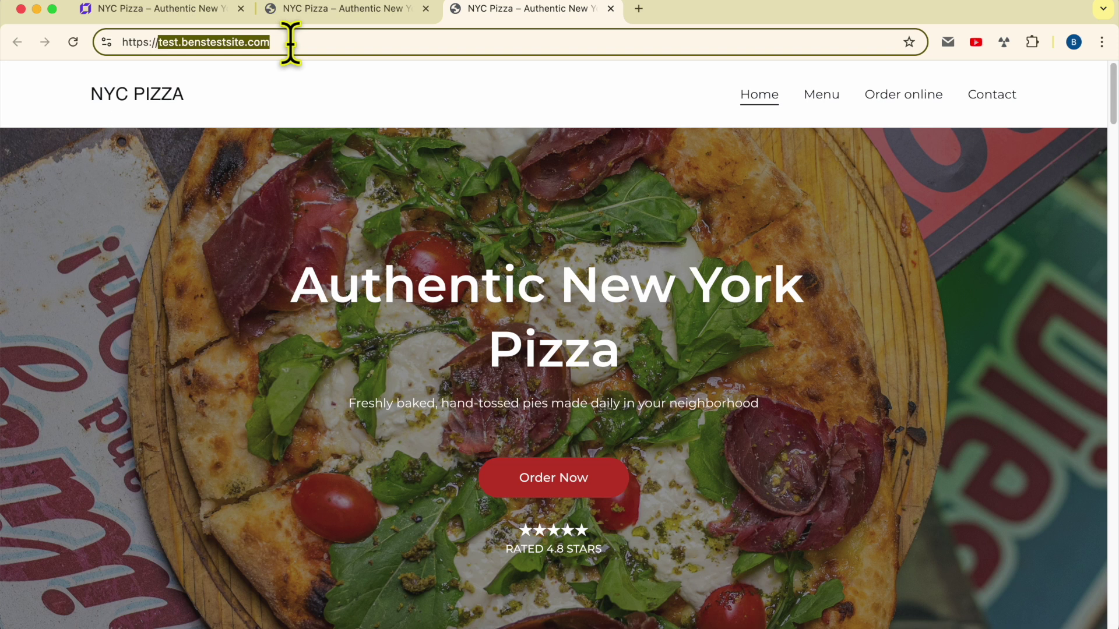
Compare the live NYC Pizza site with its test copy at test.benstestsite.com, checking the address of each.
left_click(423, 155)
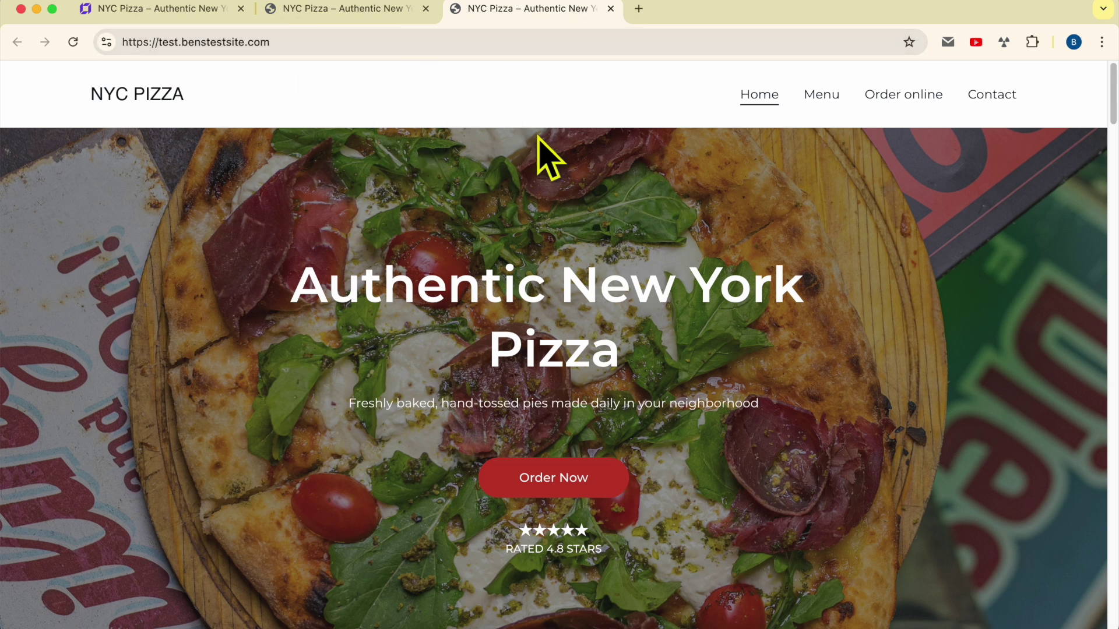
left_click(381, 14)
left_click(542, 12)
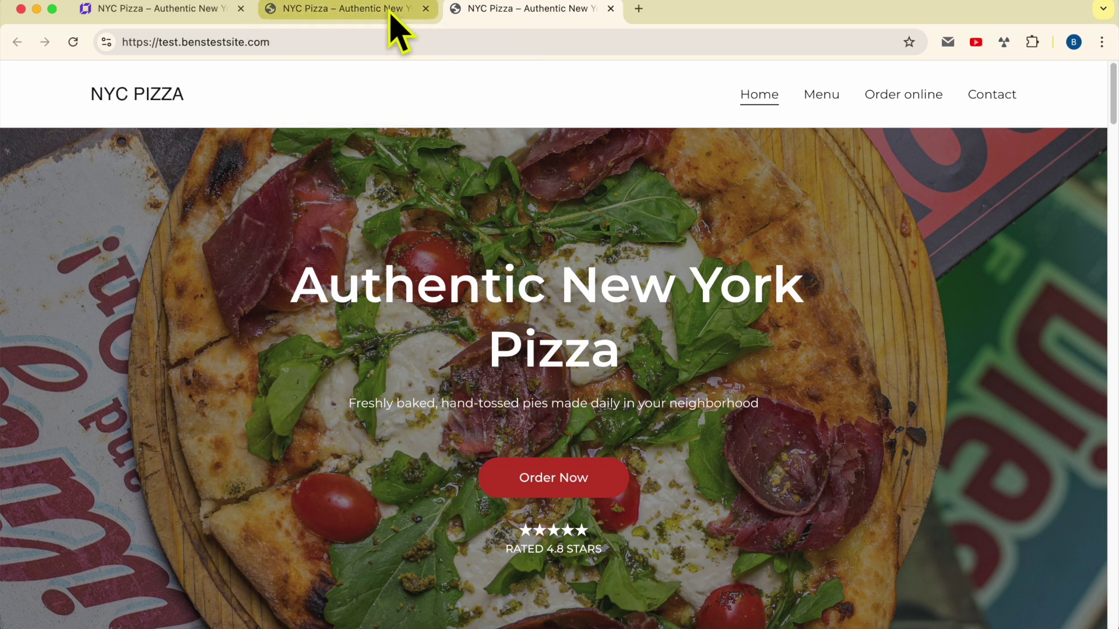
left_click(379, 11)
left_click(299, 42)
left_click(466, 13)
left_click(263, 42)
left_click(698, 266)
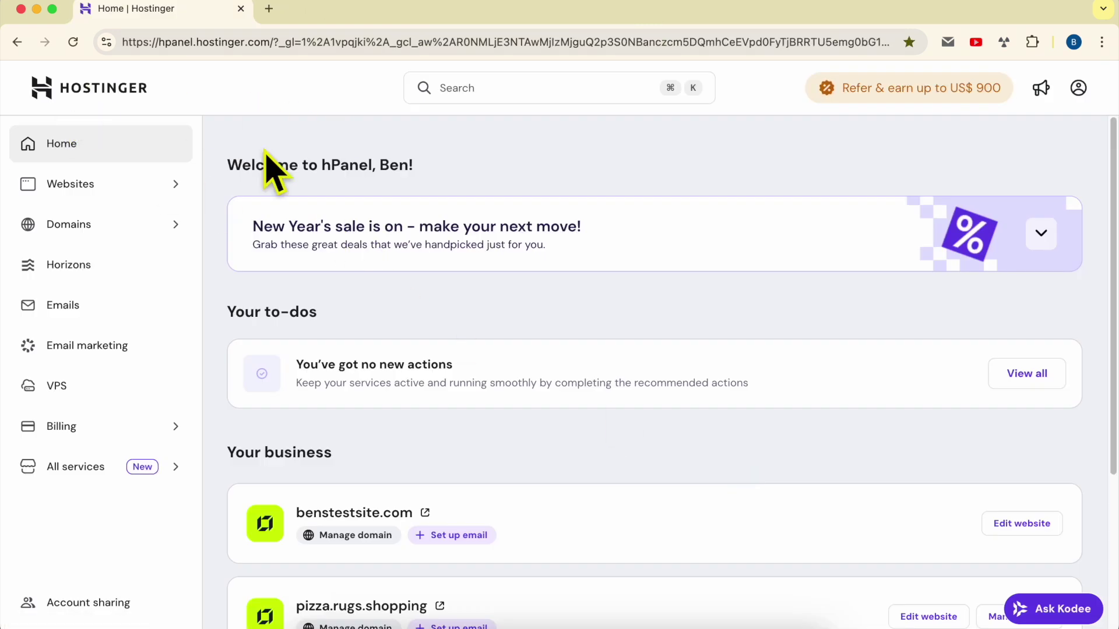
Open the list of hosted websites in the Hostinger panel and look over the existing sites.
left_click(111, 197)
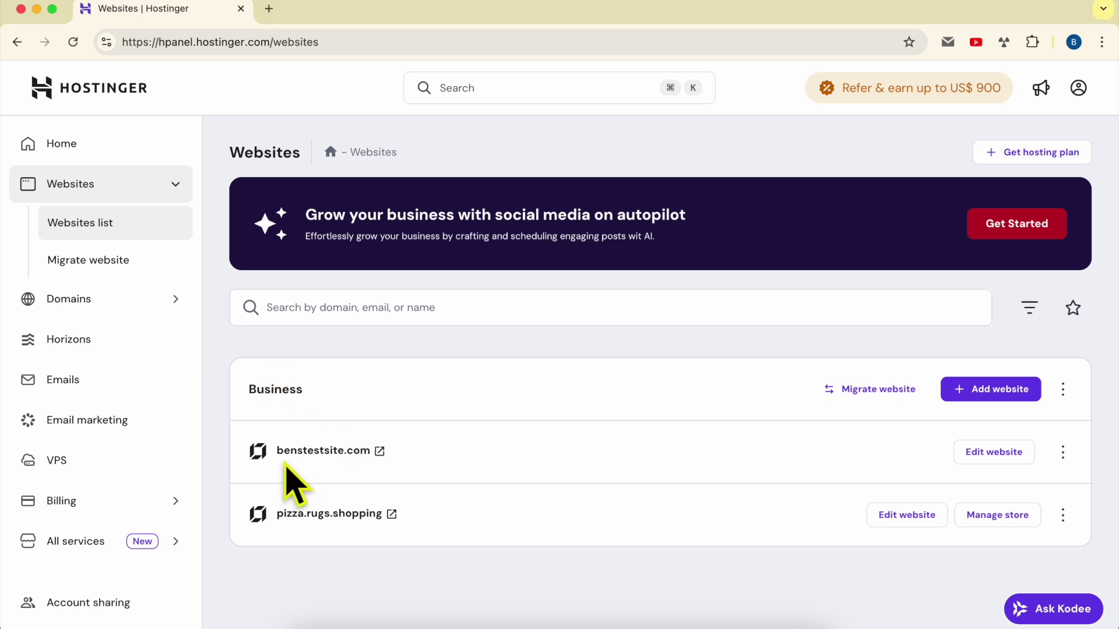
left_click_drag(241, 449, 412, 529)
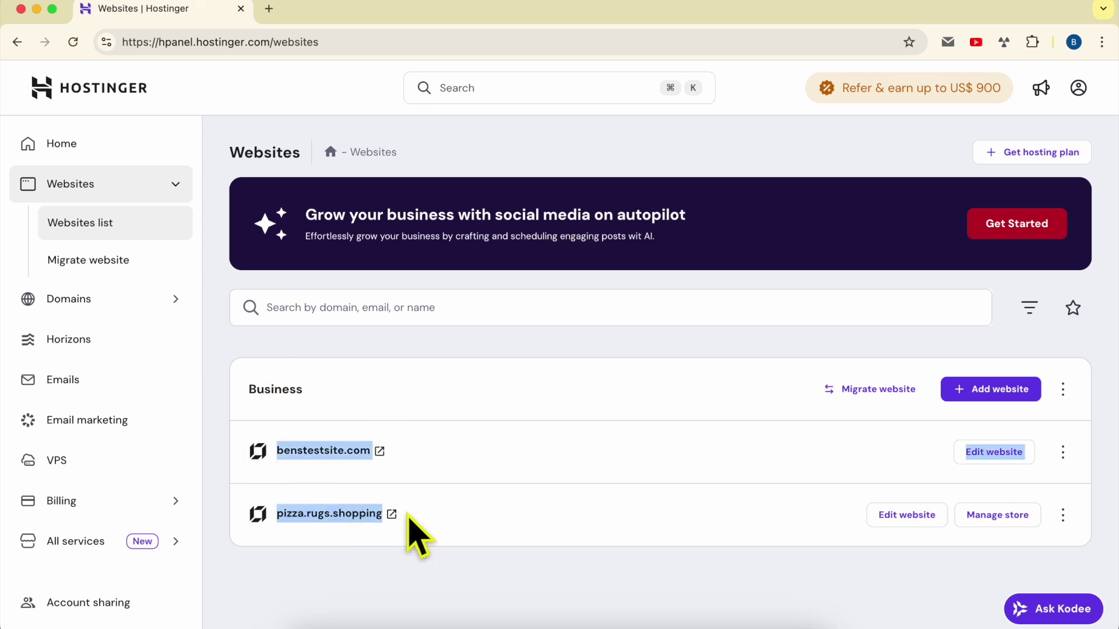
left_click(504, 519)
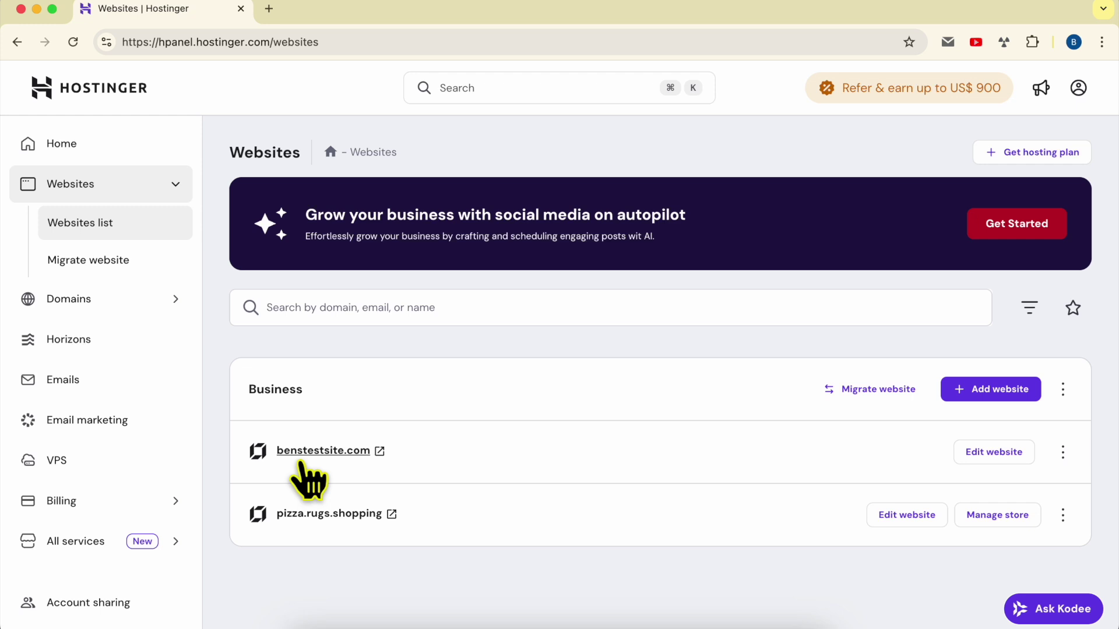
View the live benstestsite.com site, check its domain, and return to the websites list.
left_click(378, 452)
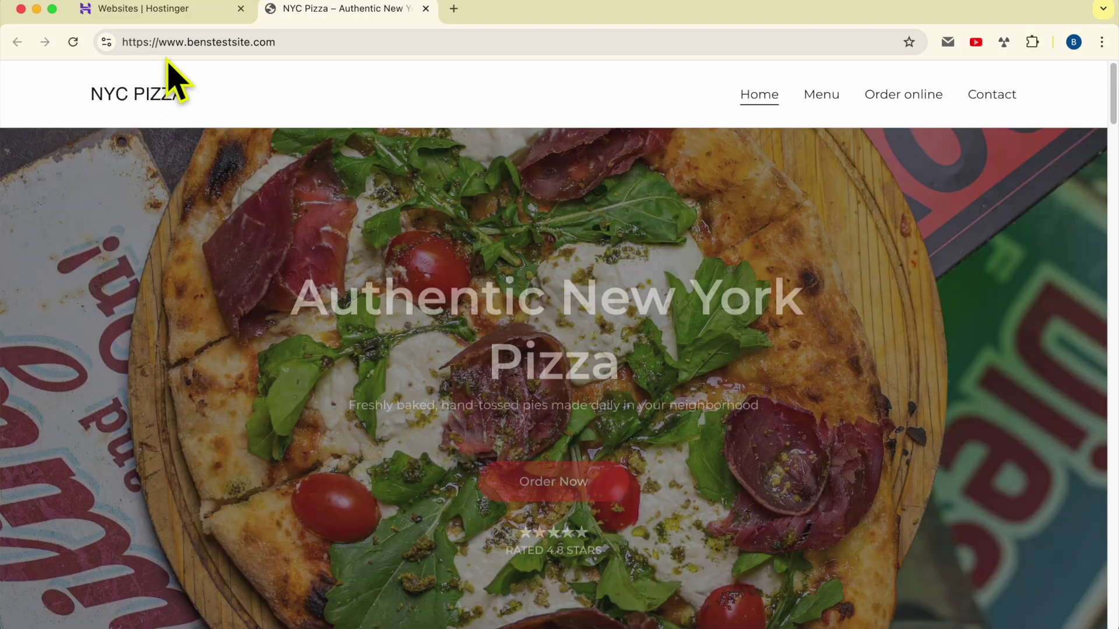
left_click_drag(187, 42, 311, 43)
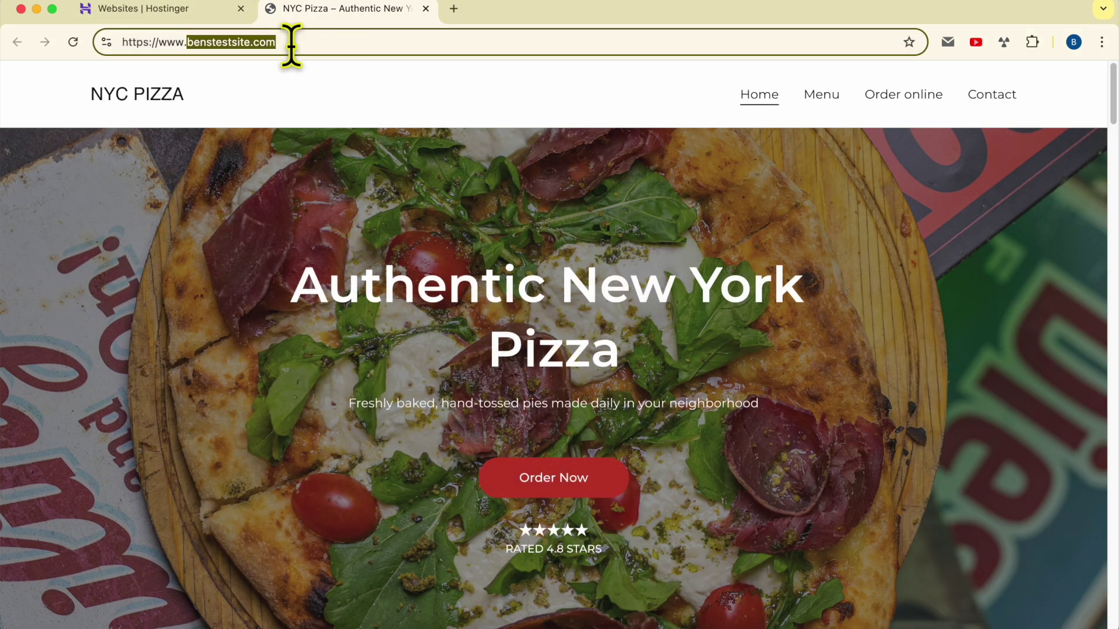
left_click(192, 10)
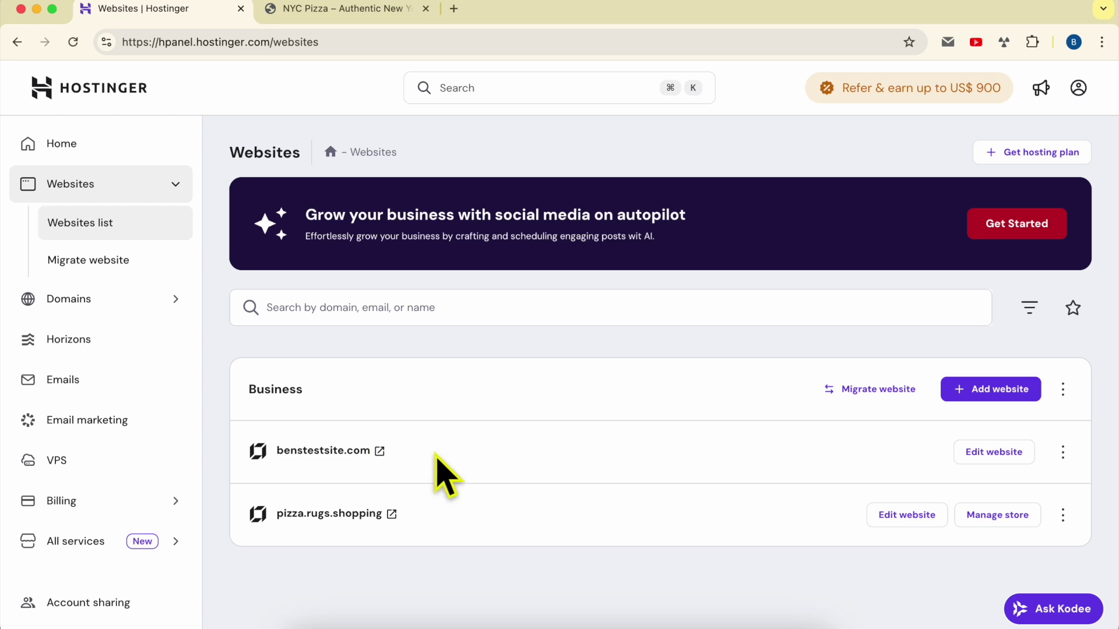
Duplicate the benstestsite.com website onto the Business Web Hosting - pizza.rugs.shopping plan.
left_click(1063, 452)
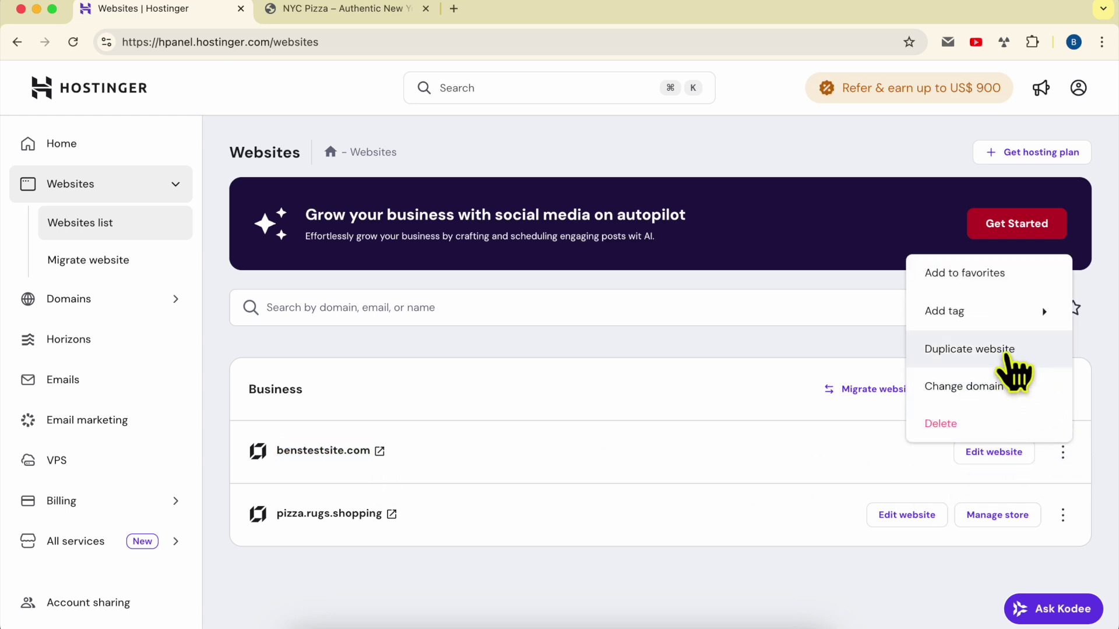
left_click(1009, 355)
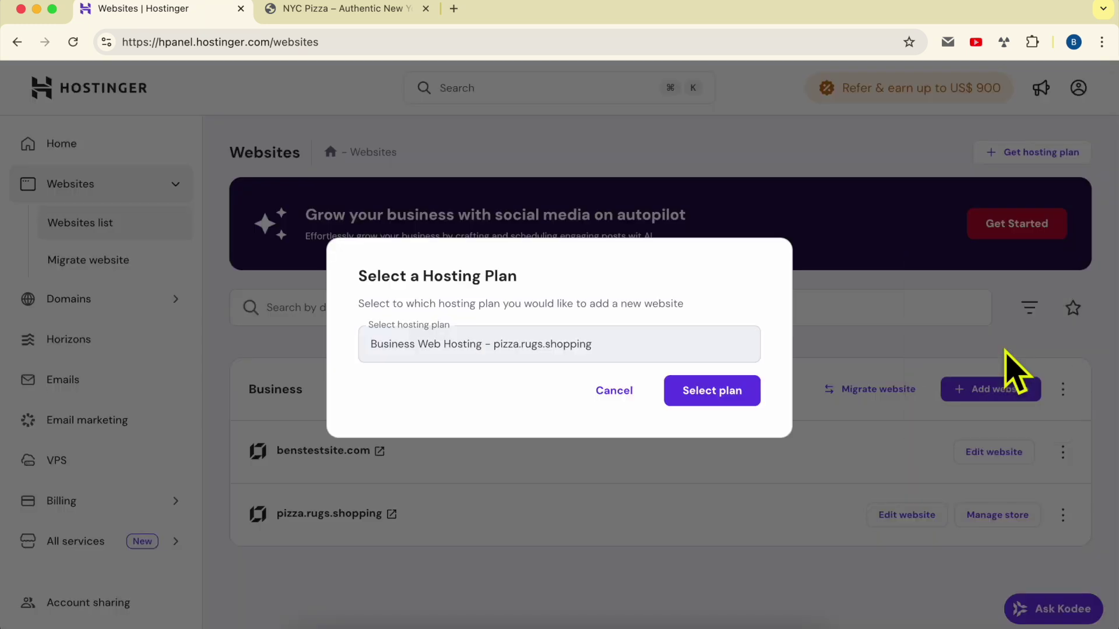
left_click_drag(370, 303, 707, 320)
triple_click(406, 349)
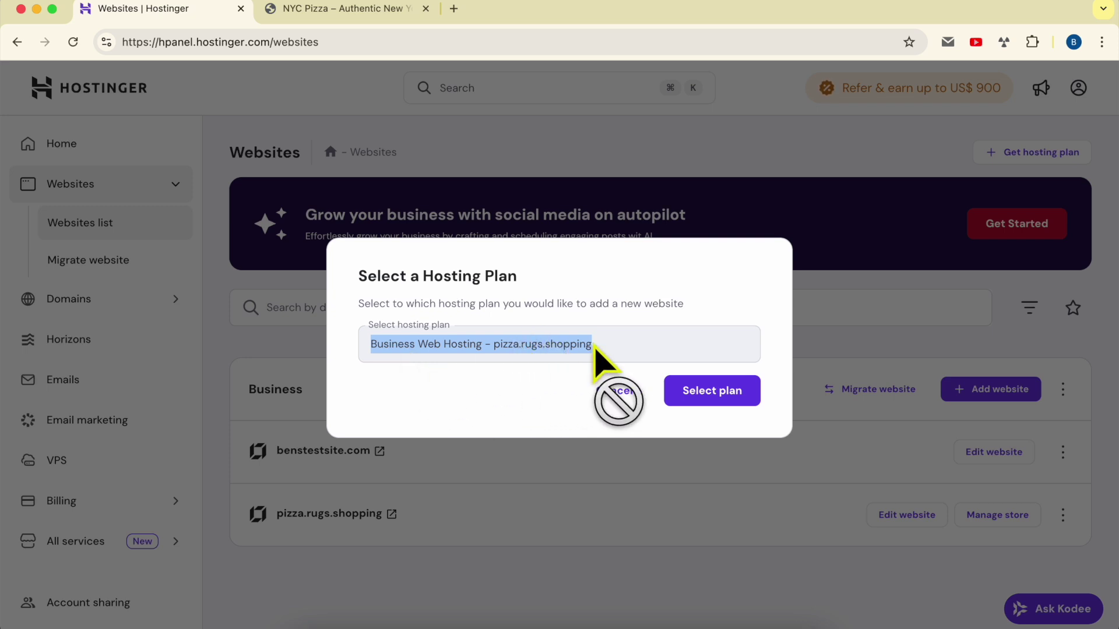
left_click(727, 391)
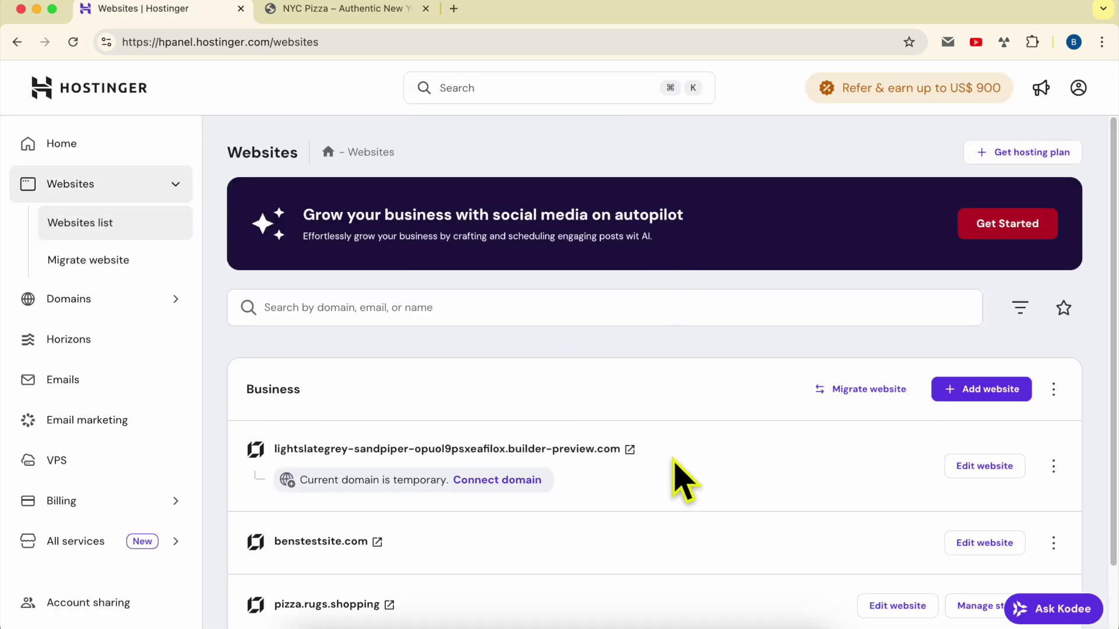
Check the duplicated site at its temporary builder-preview domain and return to the websites list.
scroll(684, 478, "down", 3)
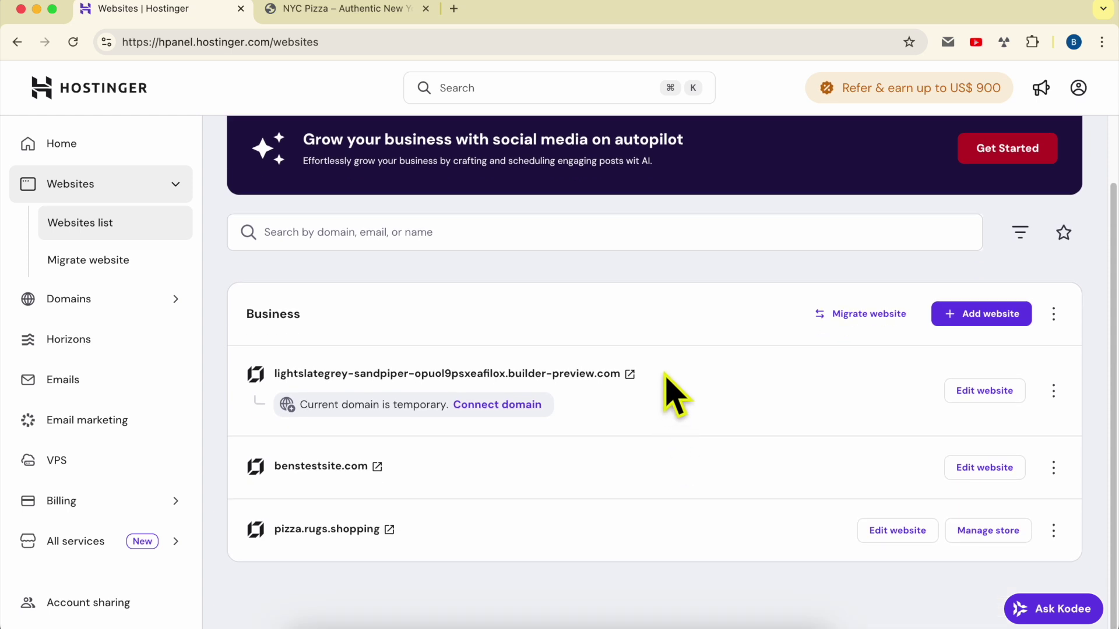
triple_click(666, 376)
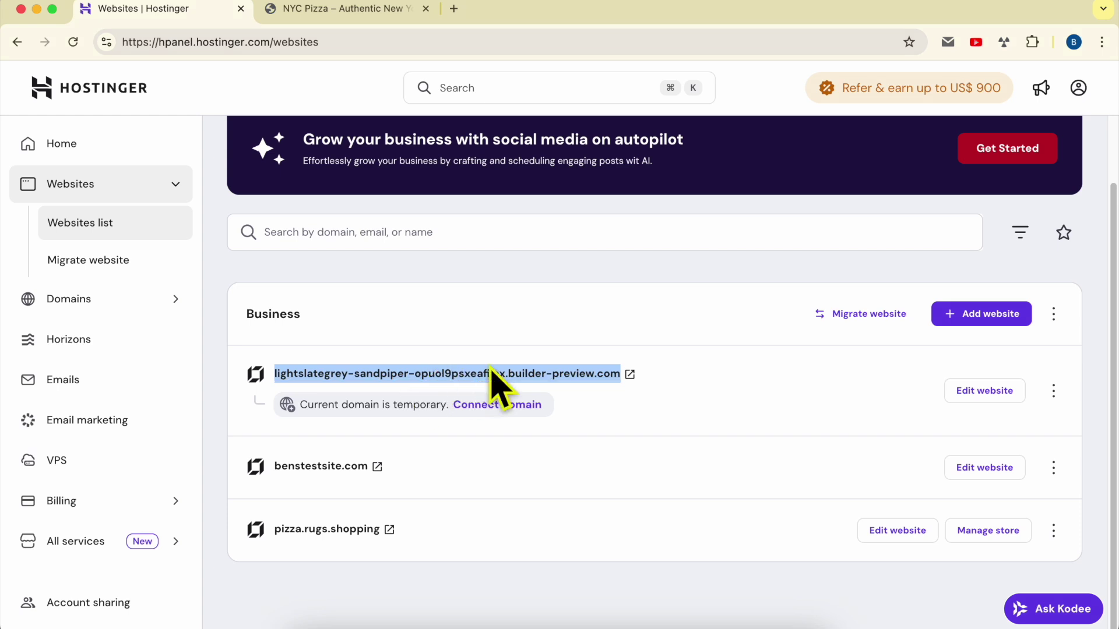
left_click(630, 375)
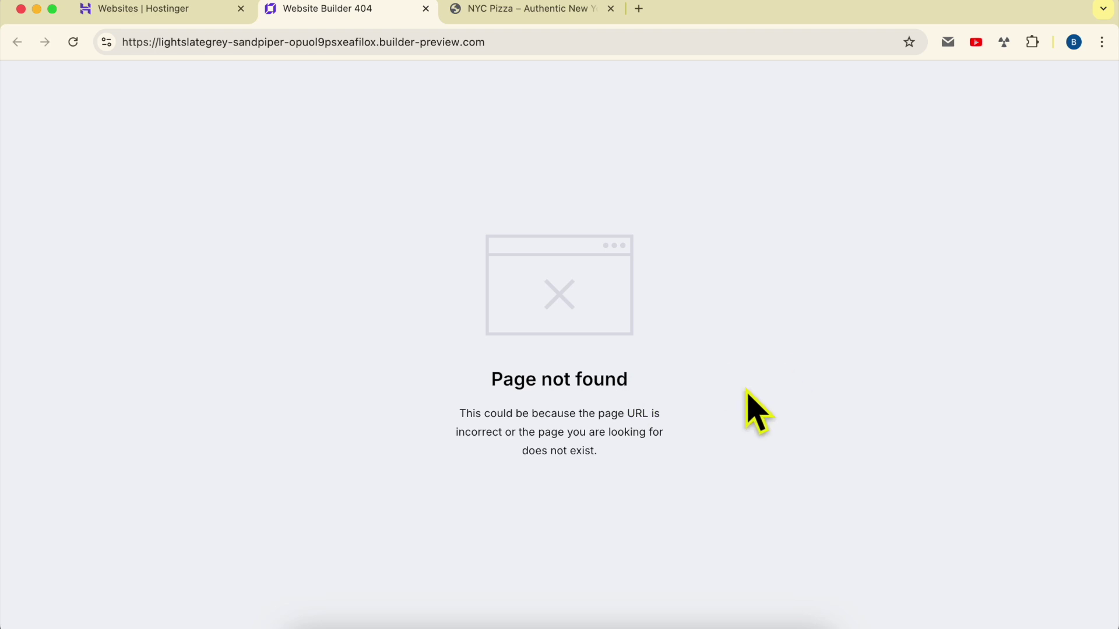
left_click_drag(655, 387, 473, 379)
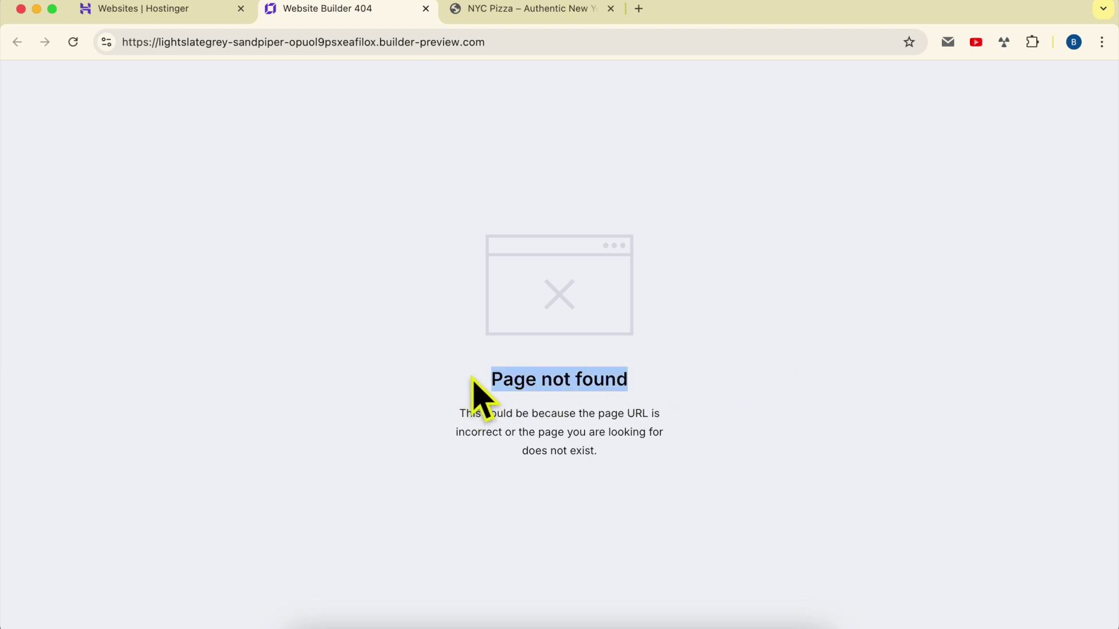
left_click(669, 369)
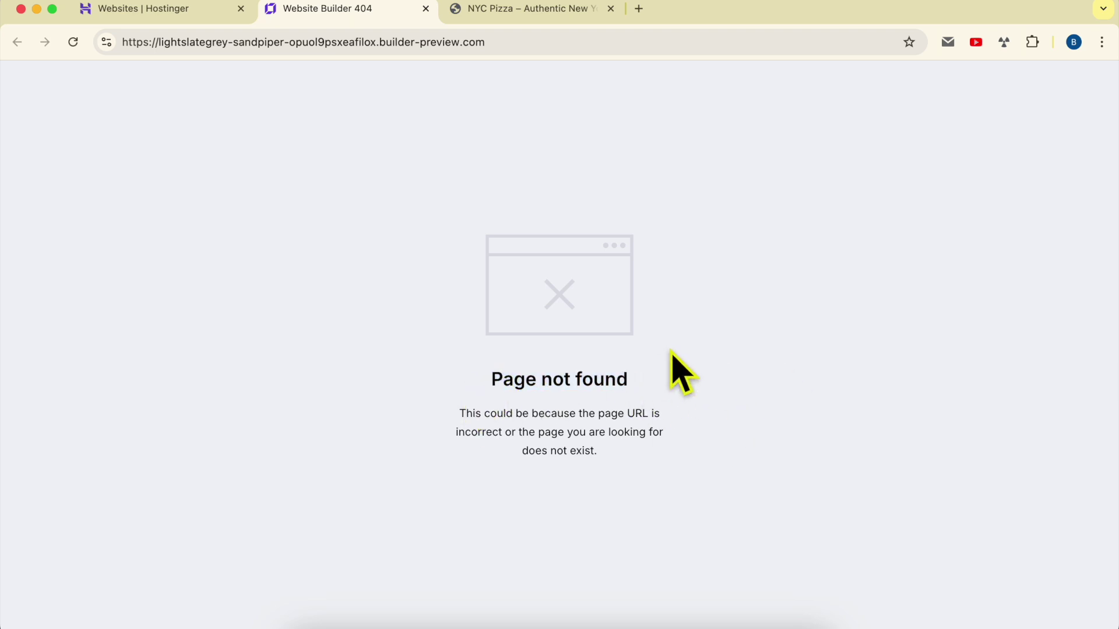
left_click(221, 10)
triple_click(683, 380)
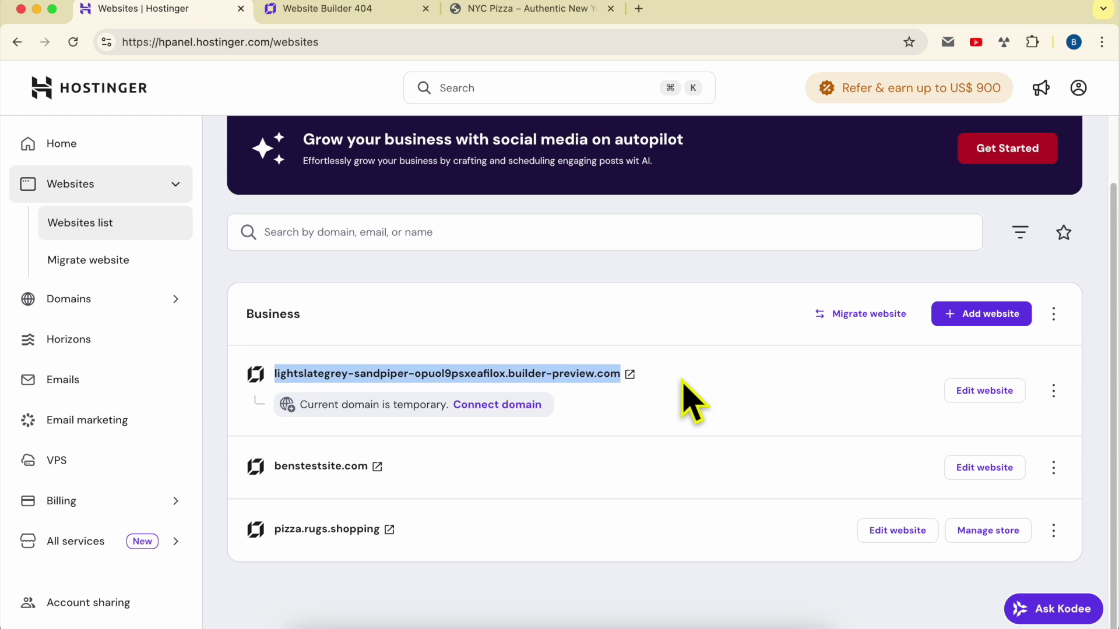
left_click(683, 380)
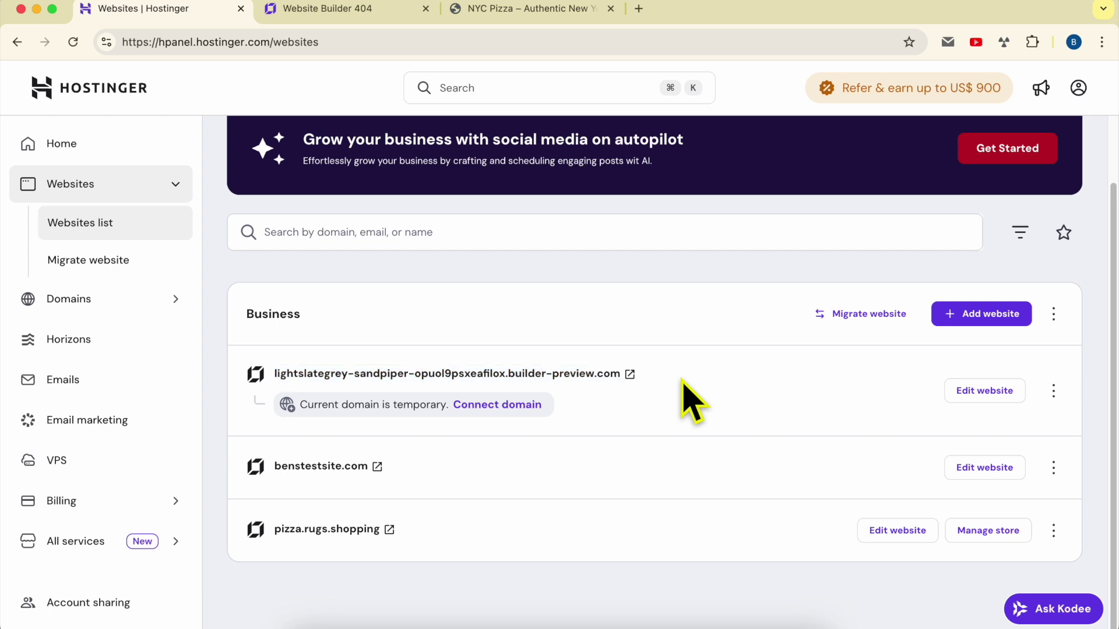
left_click(985, 394)
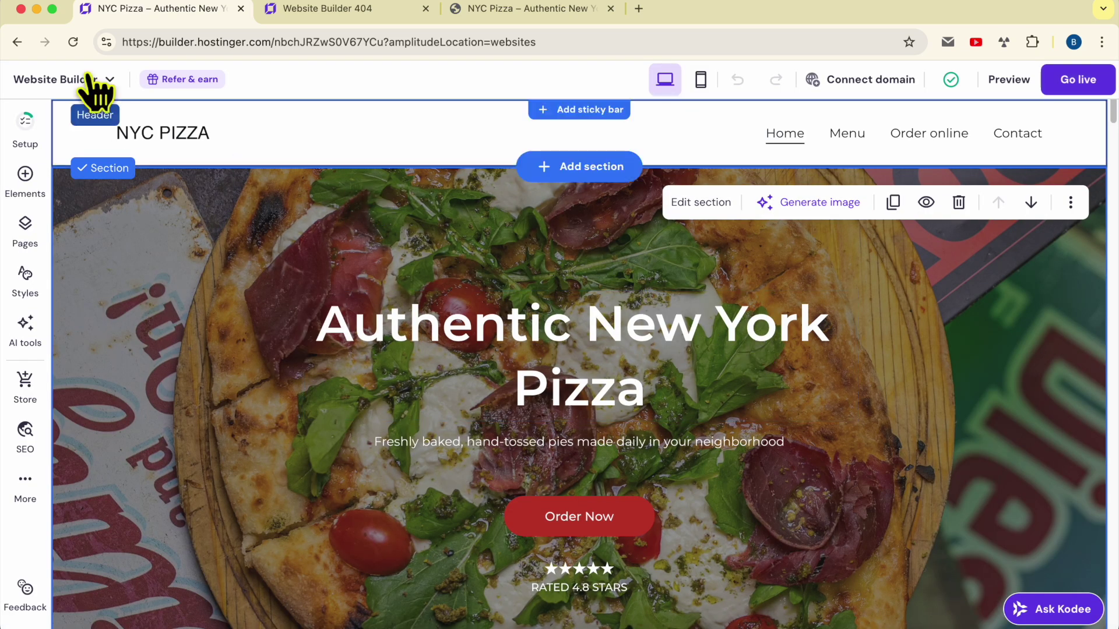
left_click(18, 42)
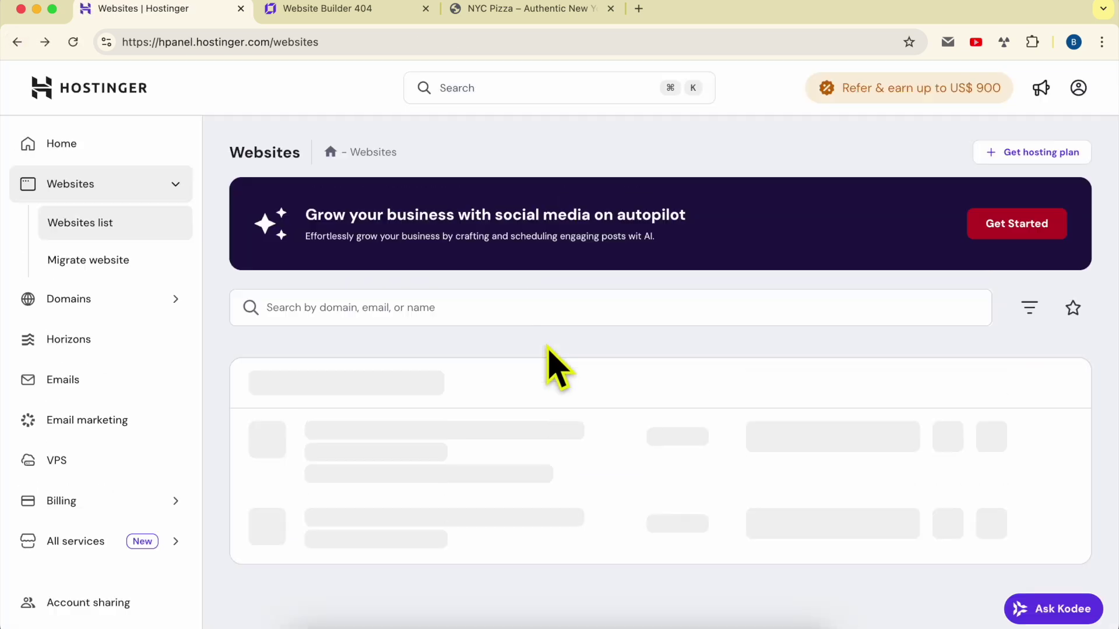
scroll(737, 474, "down", 3)
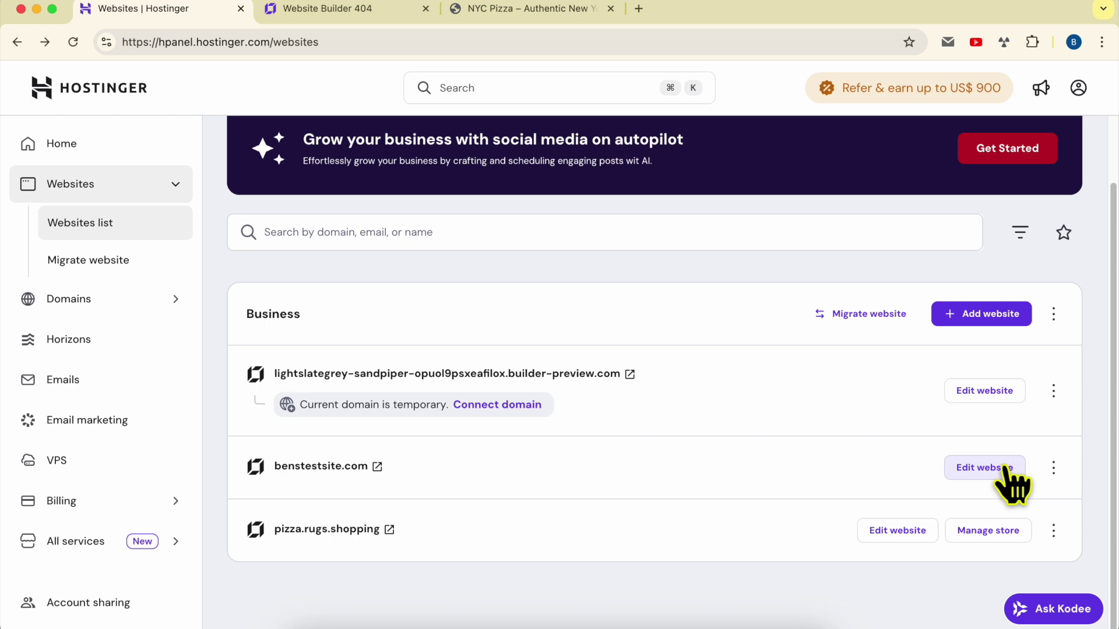
right_click(1003, 468)
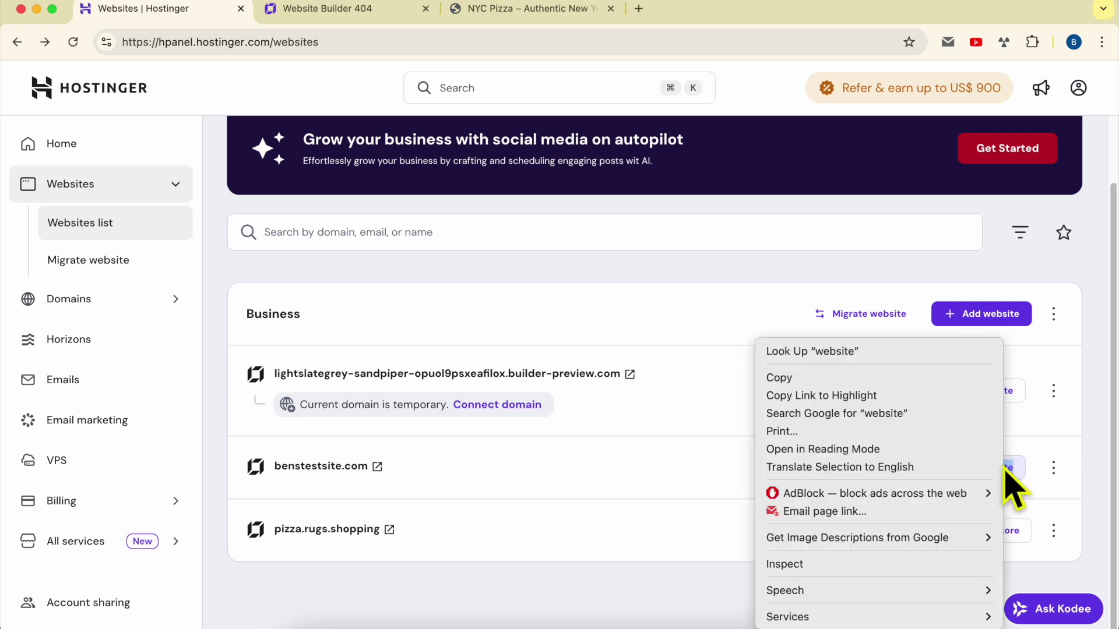
left_click(1017, 458)
left_click(1000, 463)
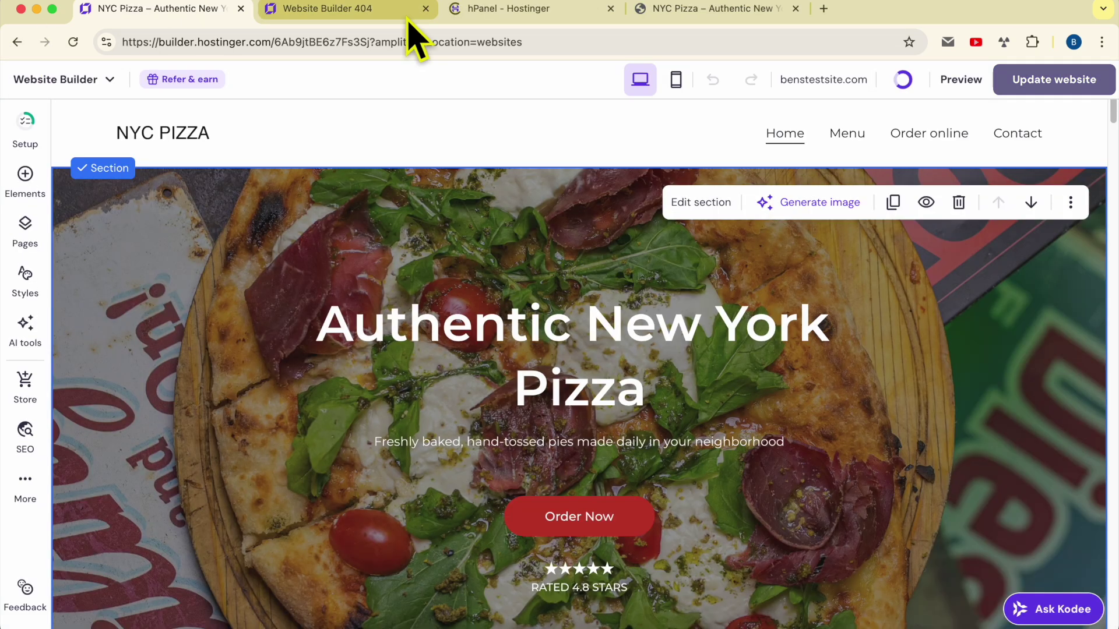
left_click(449, 10)
left_click_drag(449, 9, 142, 11)
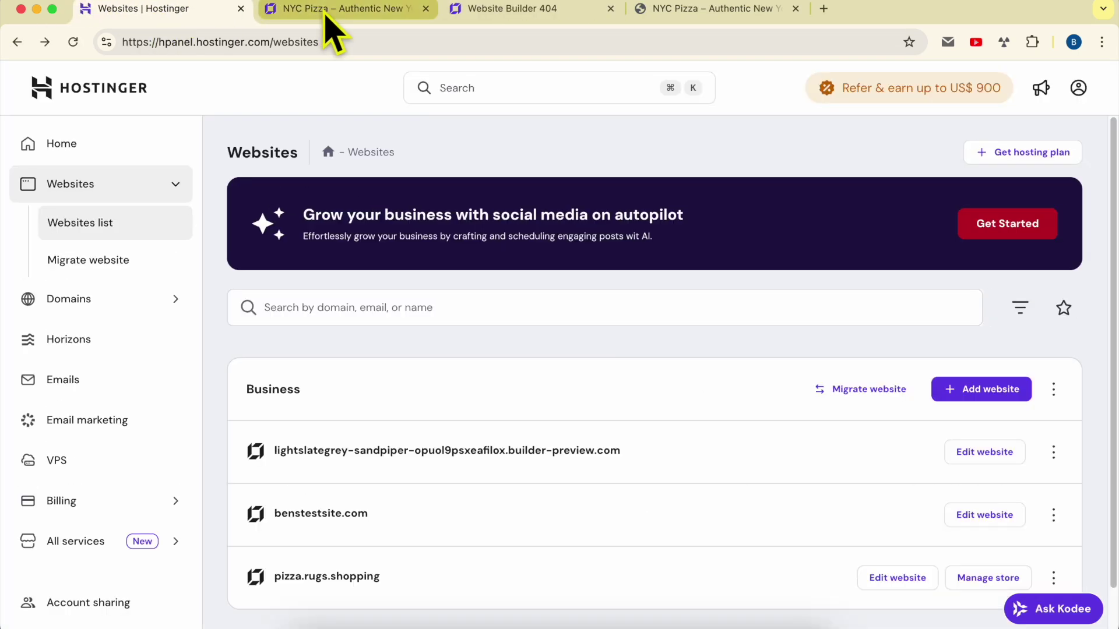
middle_click(327, 10)
middle_click(331, 10)
middle_click(340, 11)
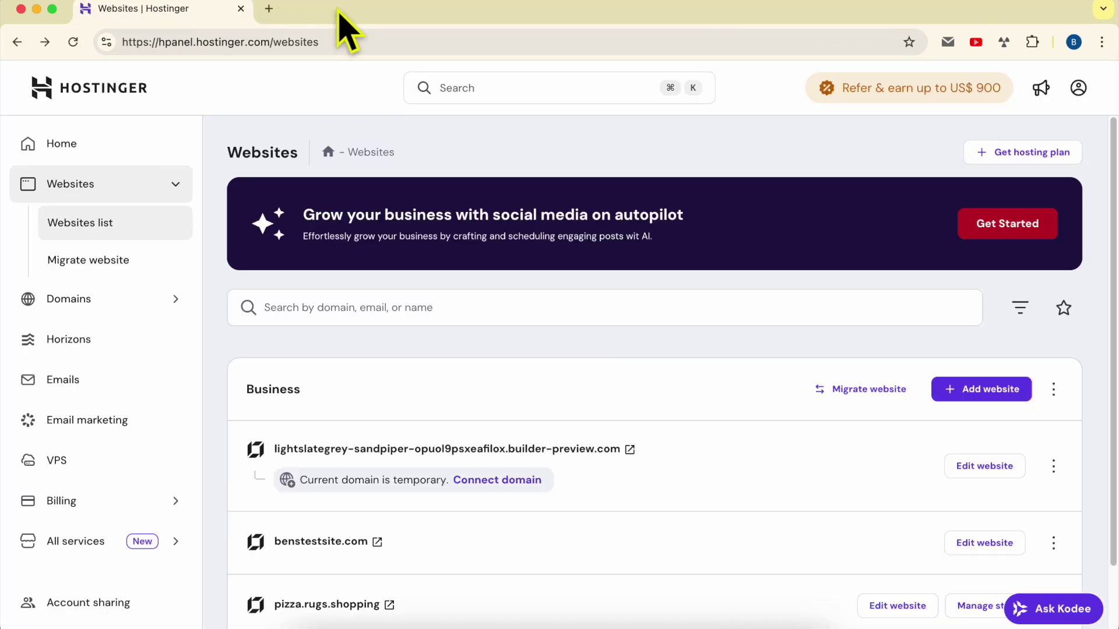
Open the duplicated site and the original benstestsite.com in the website editor, each in its own browser tab.
middle_click(73, 42)
left_click(318, 11)
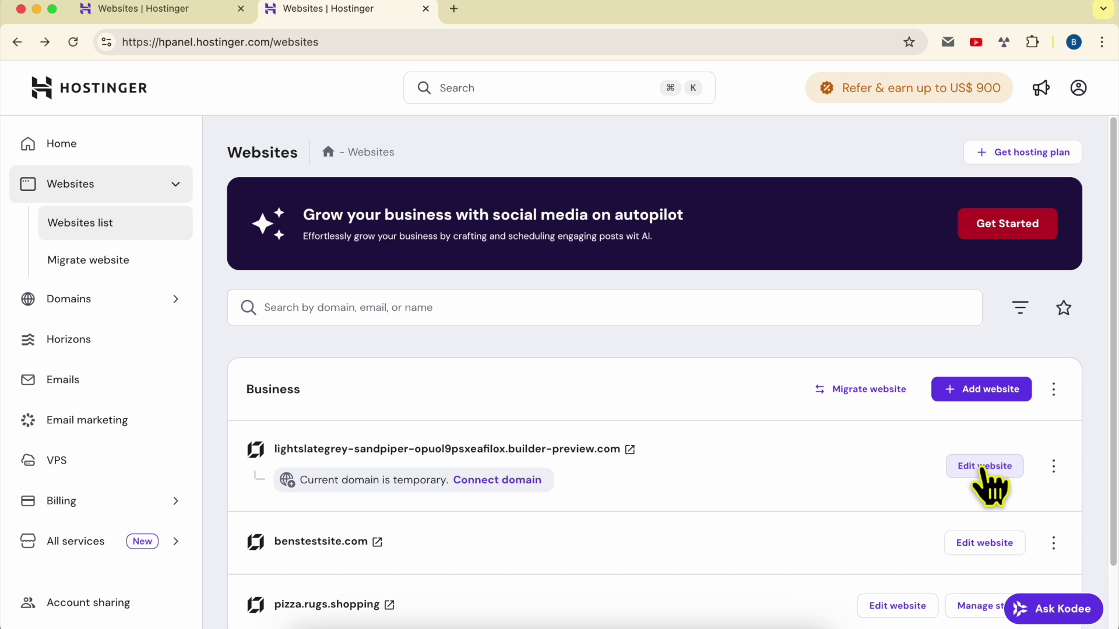
left_click(985, 467)
left_click(199, 10)
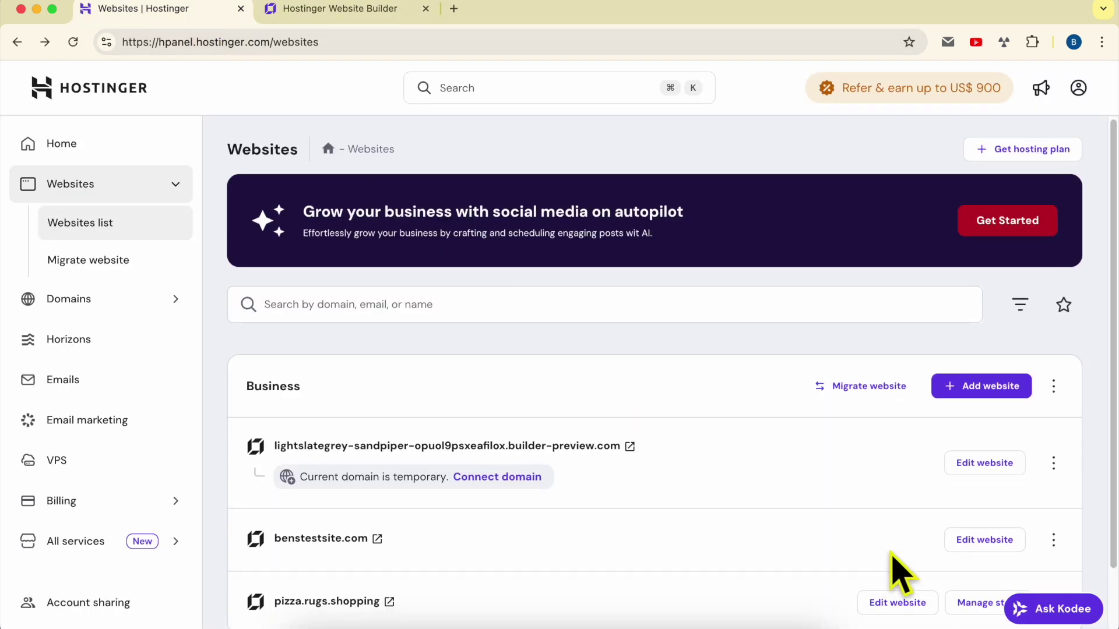
left_click(991, 543)
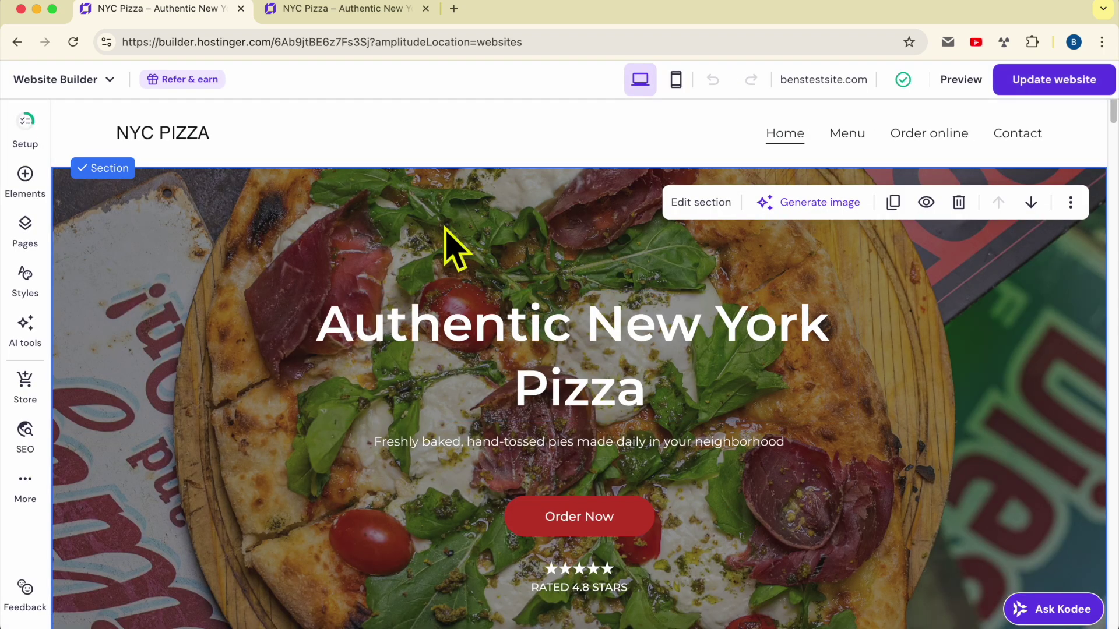
View the live benstestsite.com site from its editor and compare the original's editor with the duplicate's.
left_click(816, 80)
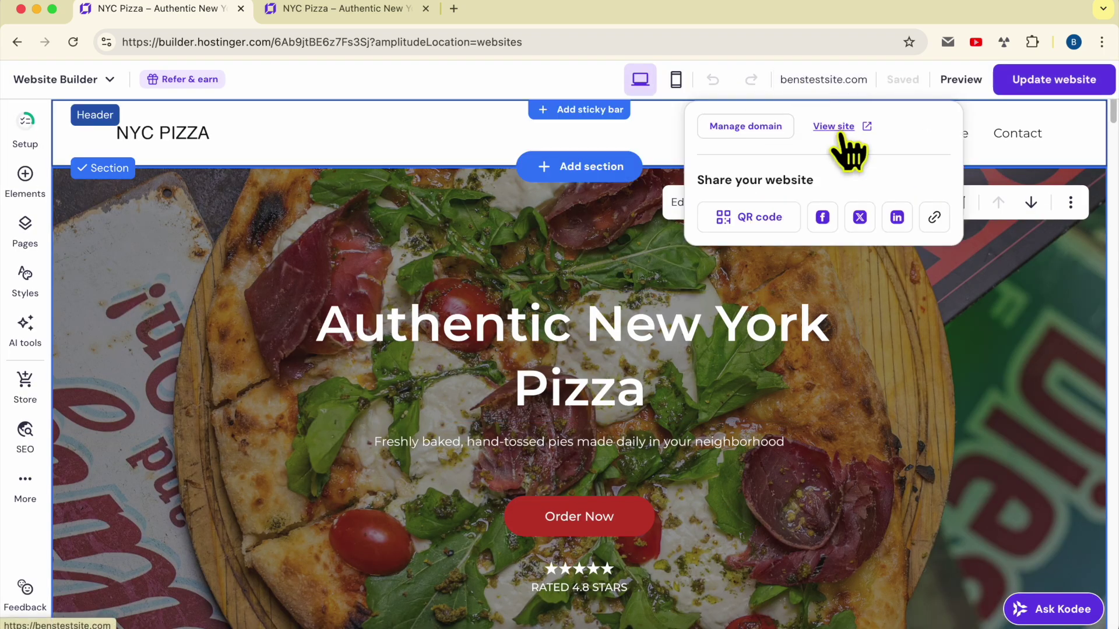
left_click(834, 126)
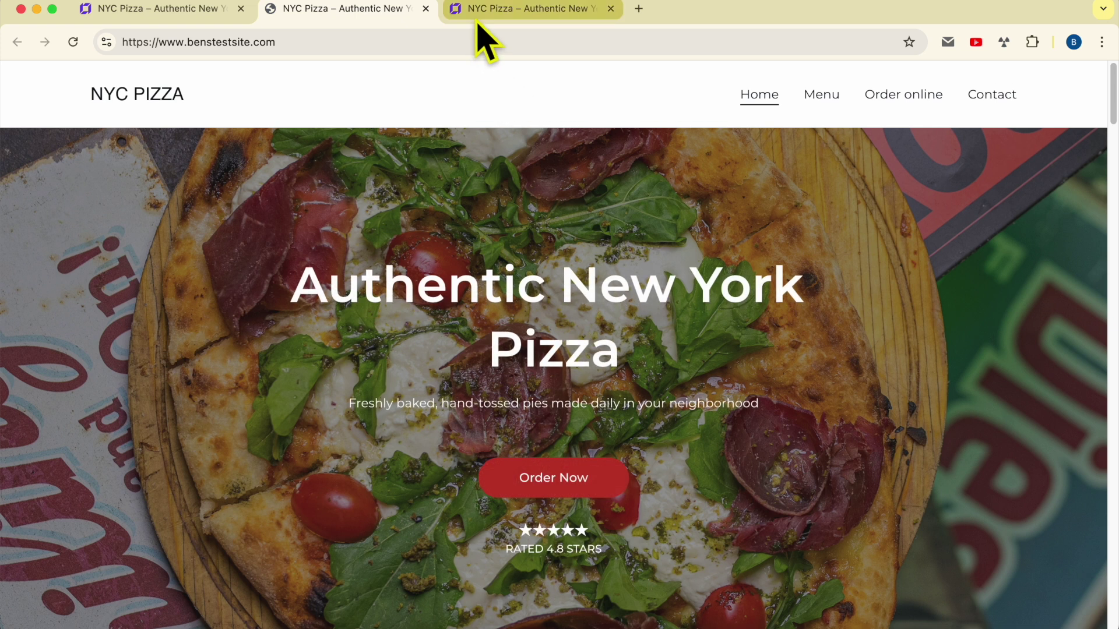
left_click(475, 11)
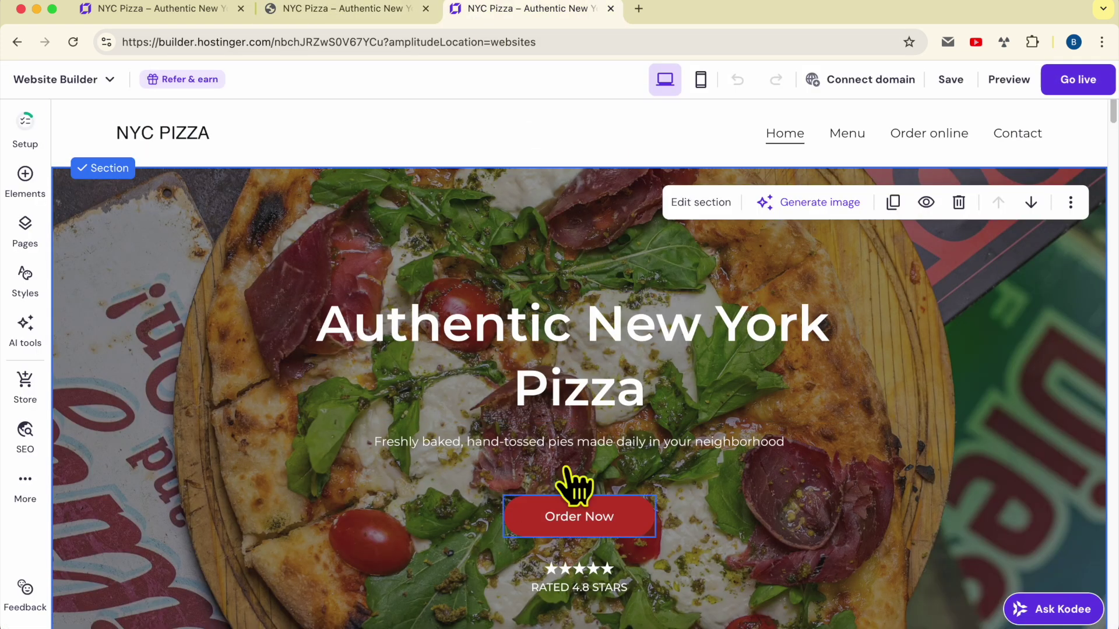
left_click(168, 10)
left_click(472, 11)
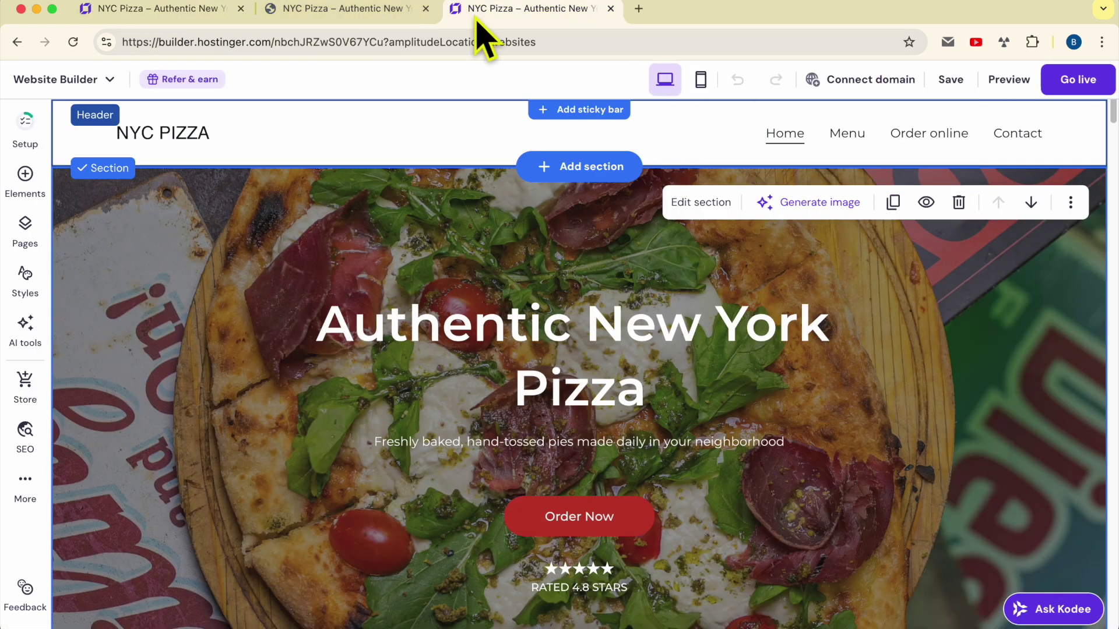
left_click(203, 11)
left_click(484, 10)
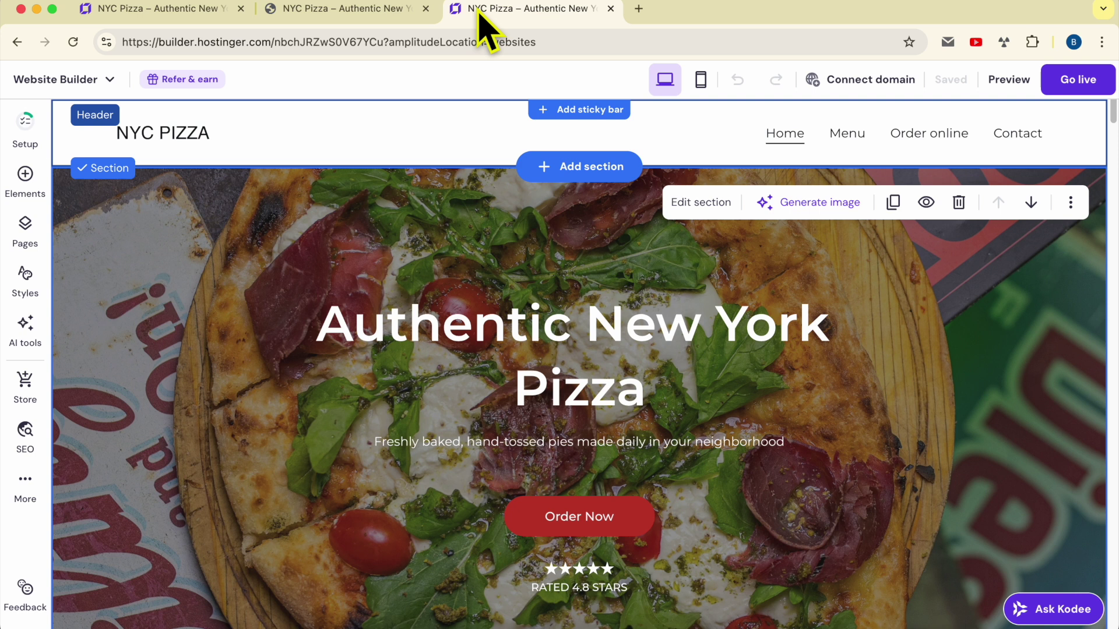
View the live benstestsite.com site, check the duplicate's temporary domain from its editor, and return to the original site's editor.
left_click(383, 14)
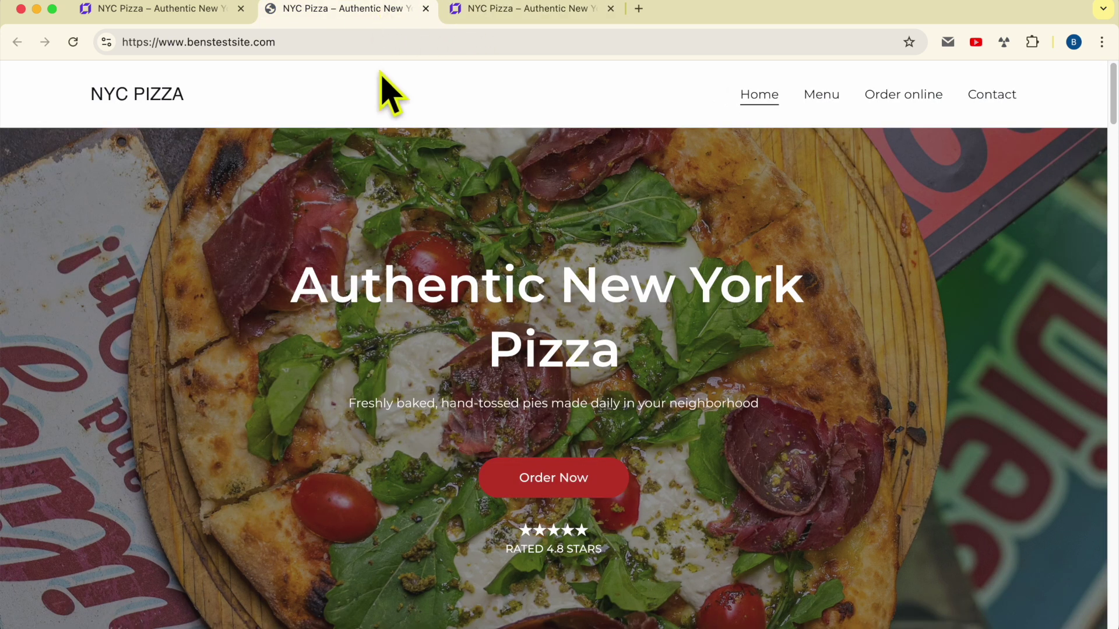
left_click(302, 40)
left_click(484, 13)
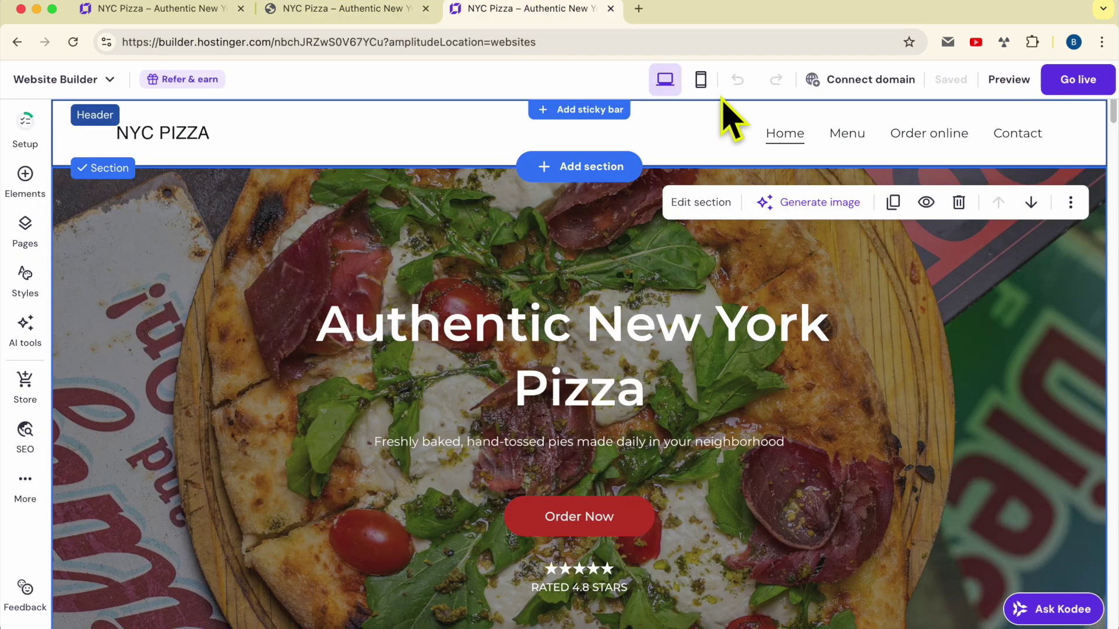
mouse_move(810, 84)
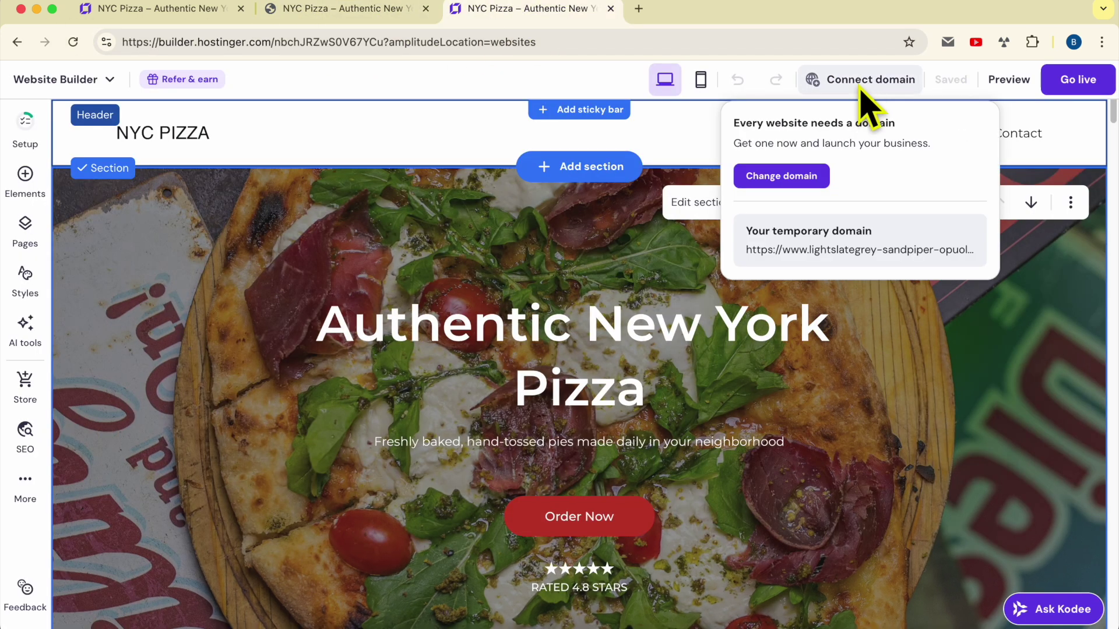
left_click(855, 256)
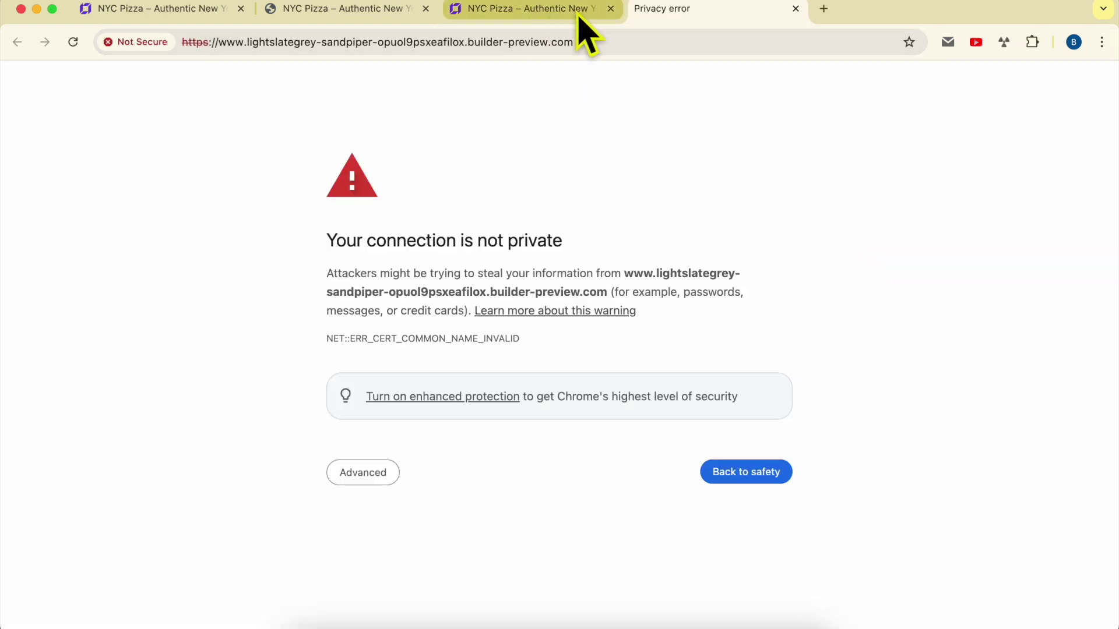
key("super+w")
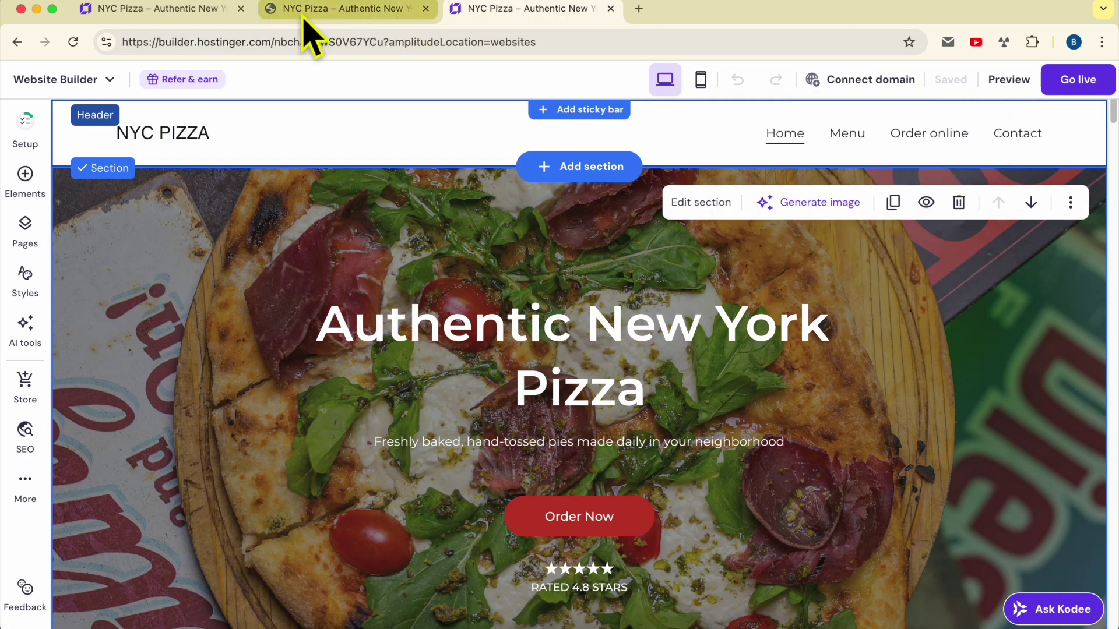
left_click(303, 17)
left_click(196, 15)
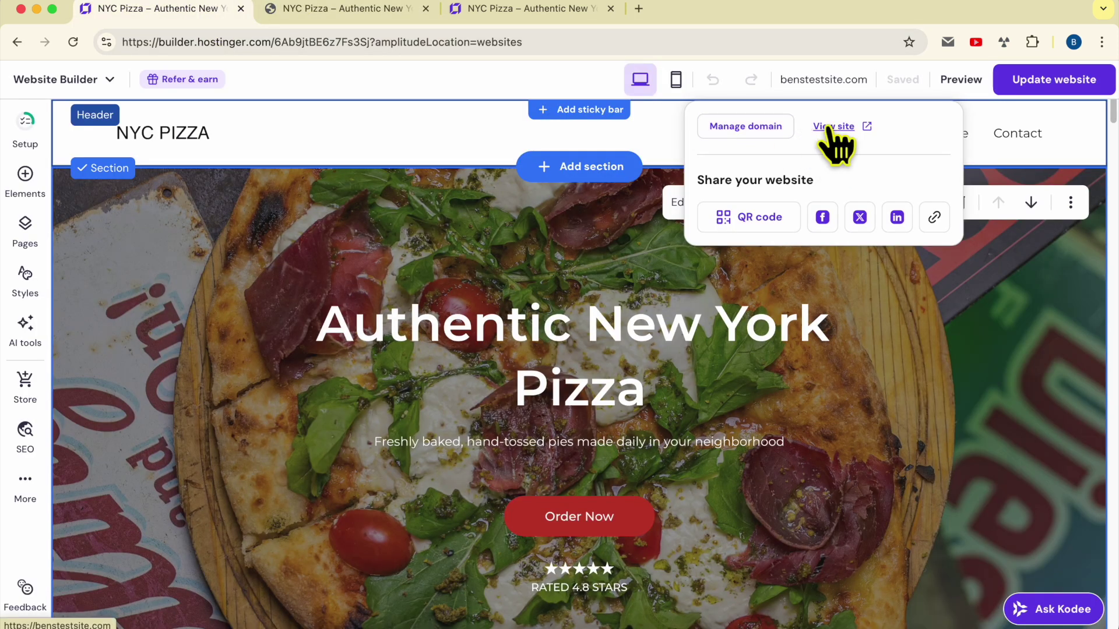
Publish the duplicated site from its editor and view it at its temporary builder-preview domain.
left_click(550, 17)
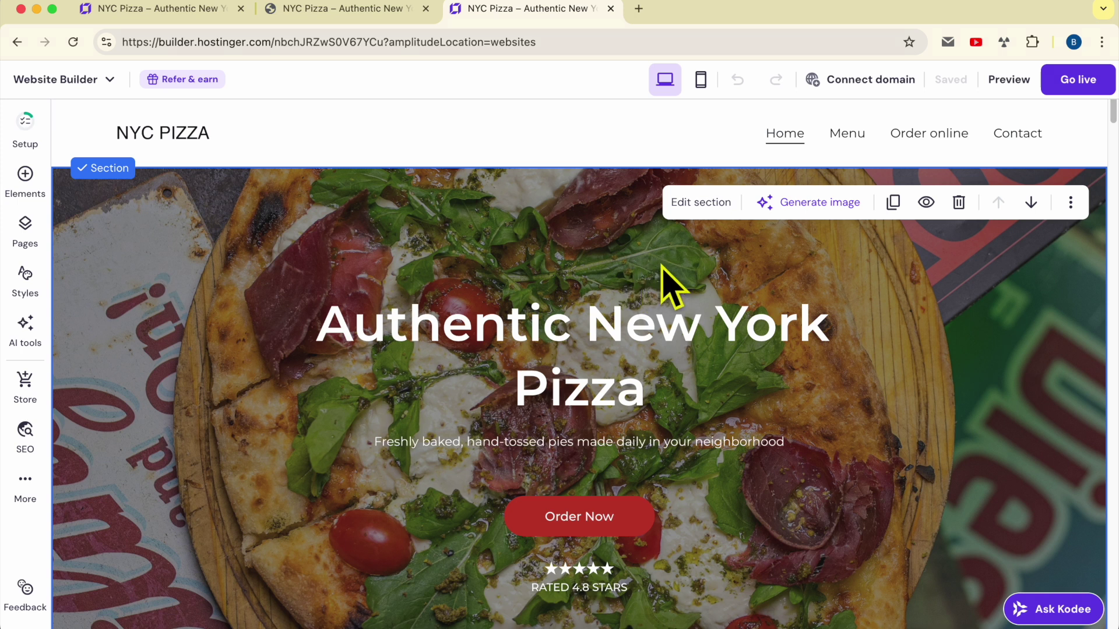
left_click(1077, 81)
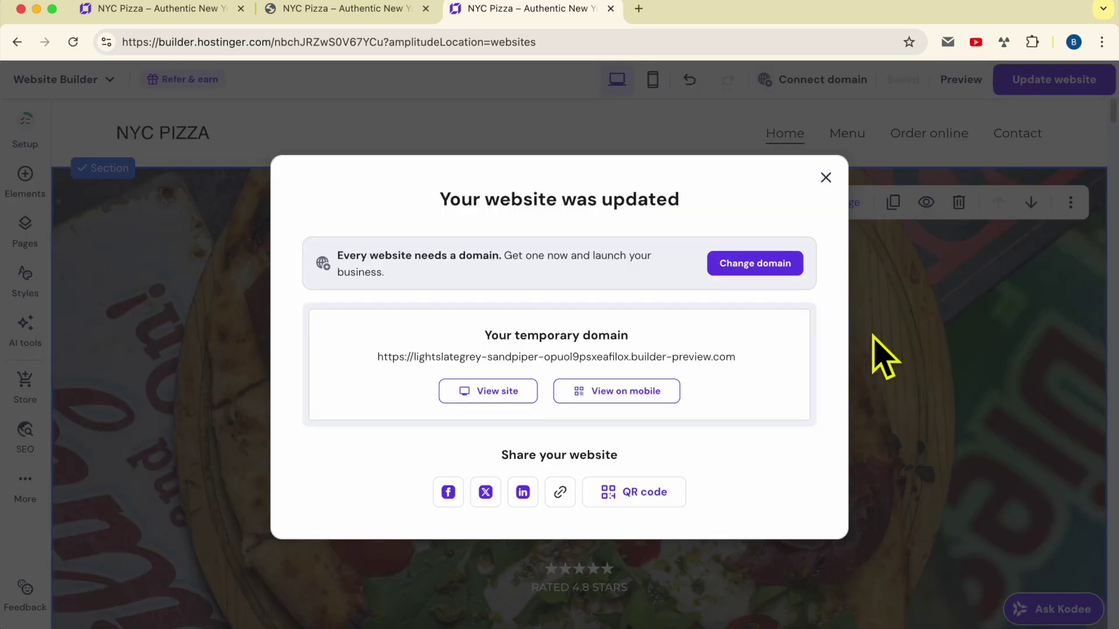
triple_click(587, 216)
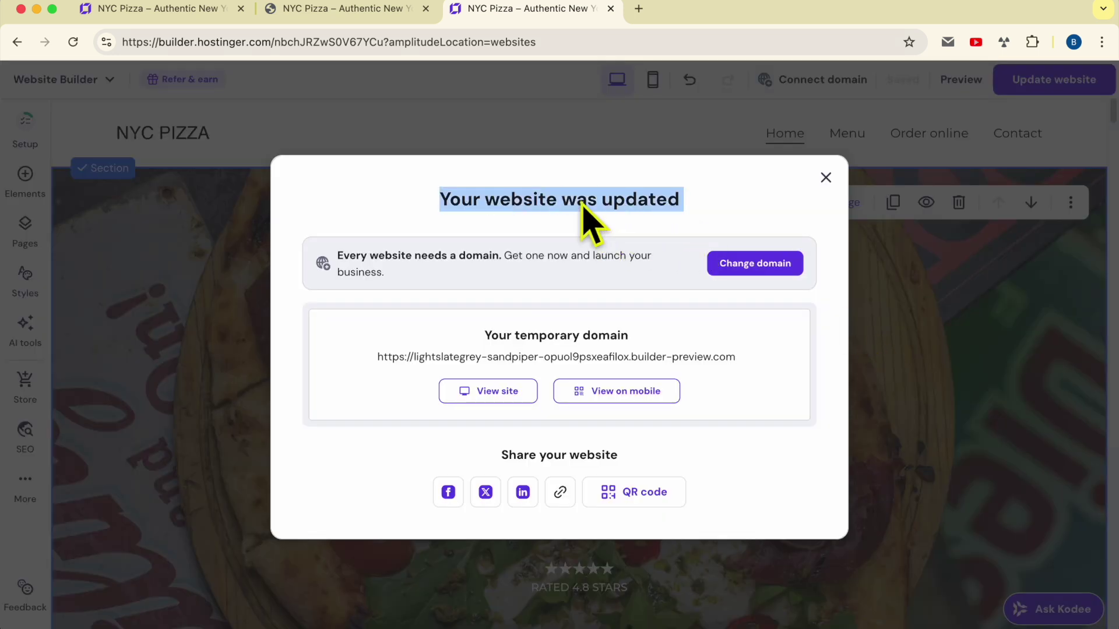
left_click(488, 402)
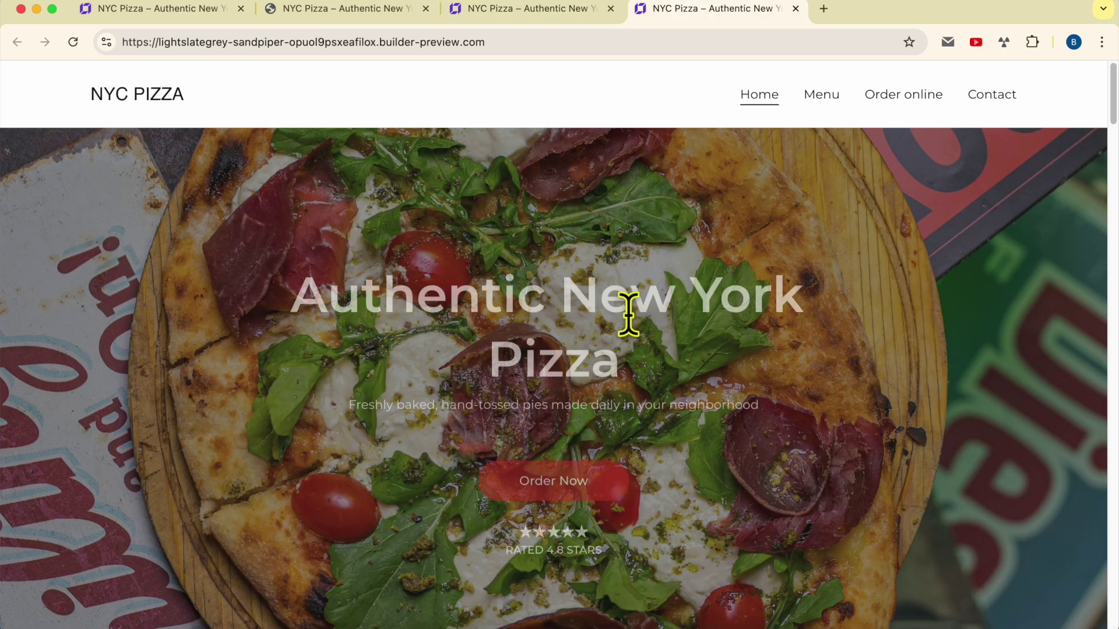
Compare the live benstestsite.com site with the published duplicate at its temporary domain.
left_click(371, 10)
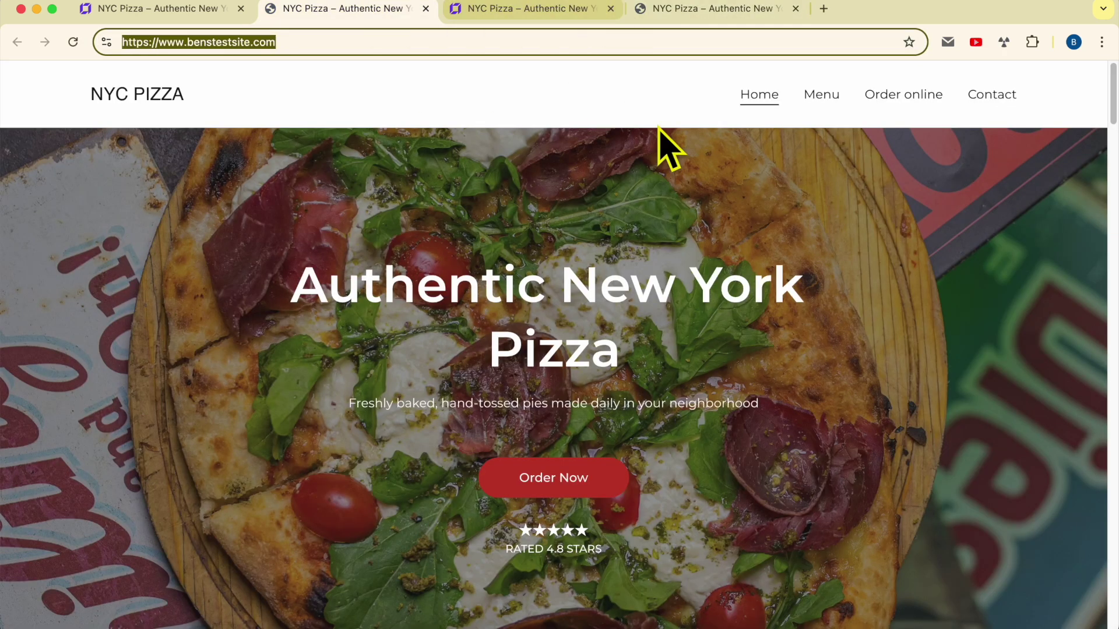
left_click(678, 11)
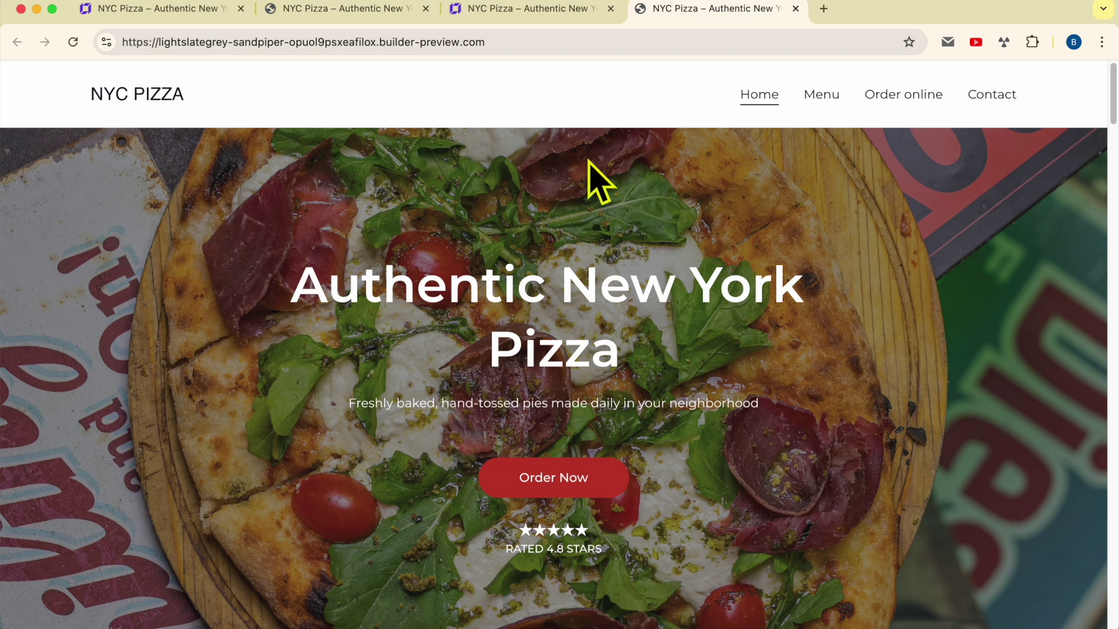
left_click(389, 9)
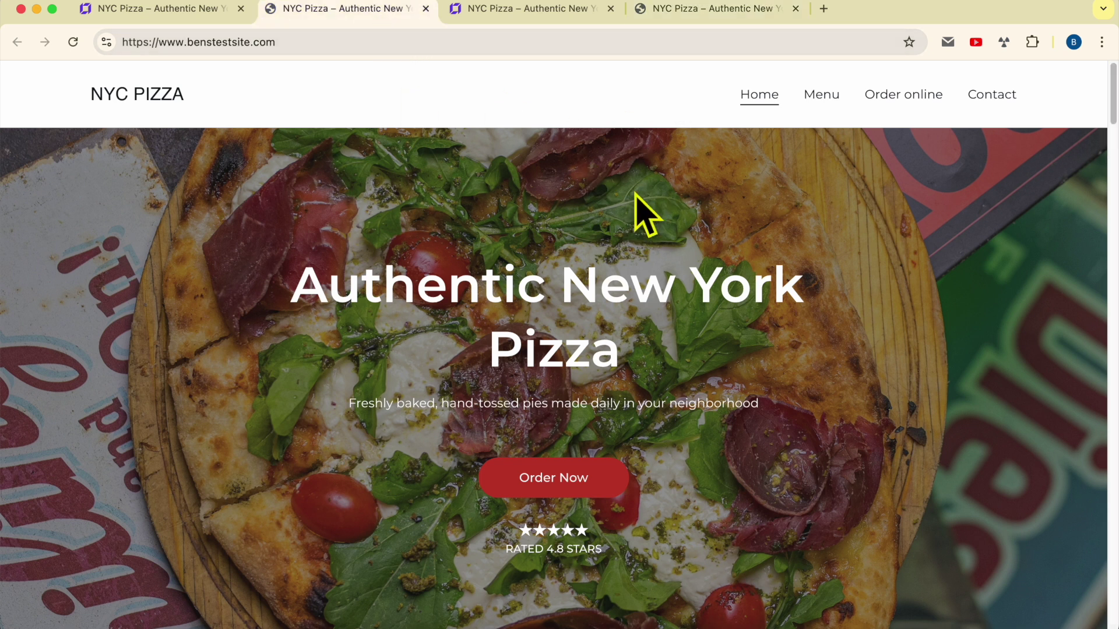
left_click(720, 9)
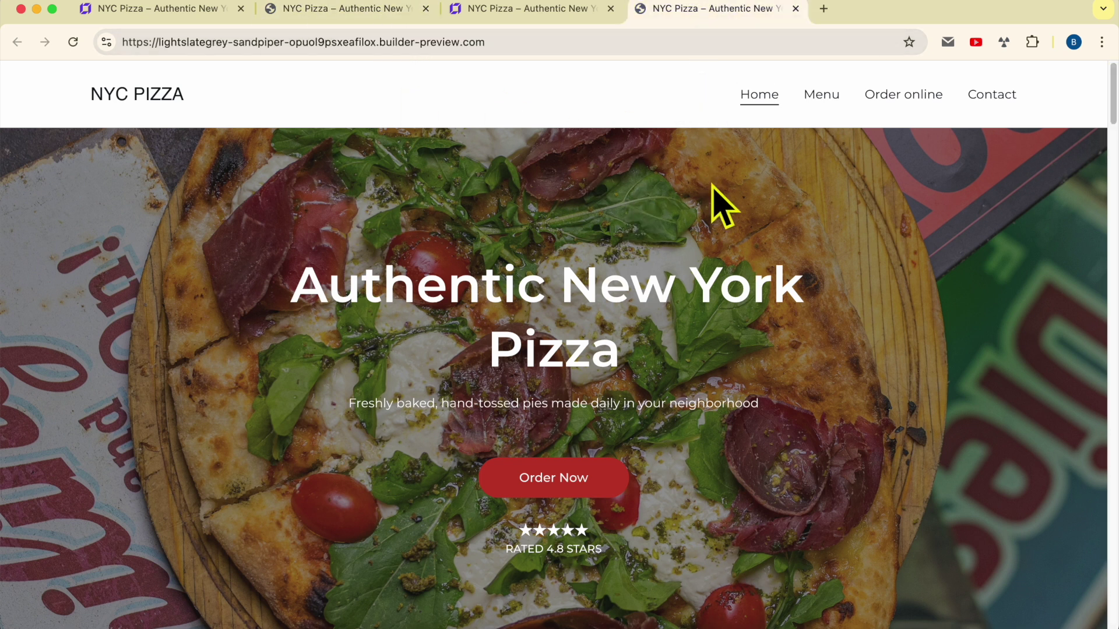
Start changing the duplicated site's domain from its editor and enter test.benstestsite.com as the domain name.
left_click(554, 10)
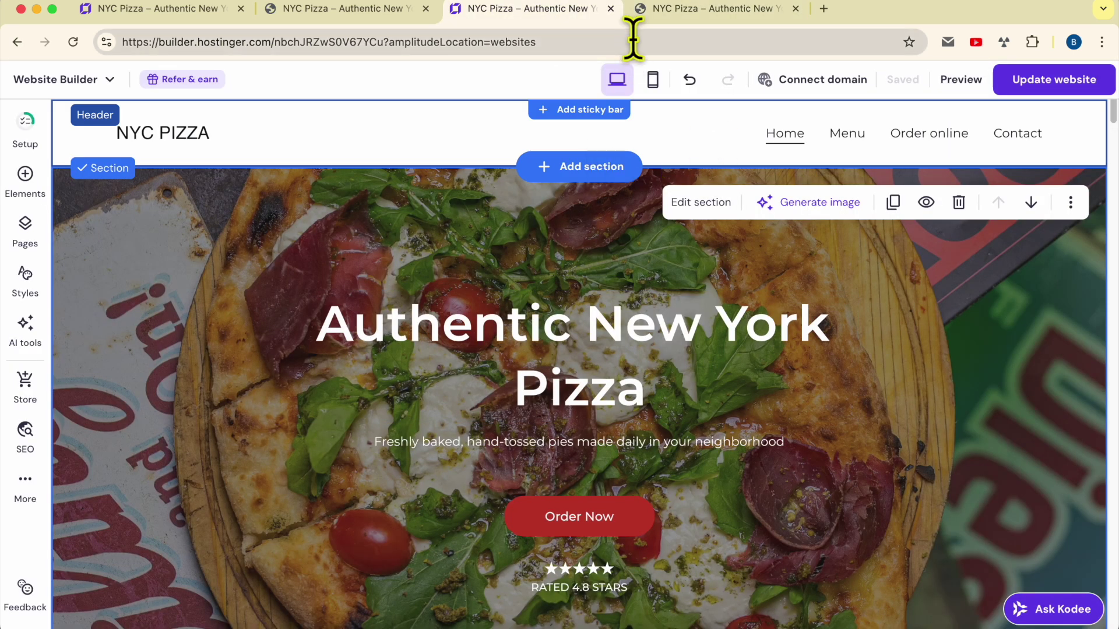
left_click(806, 86)
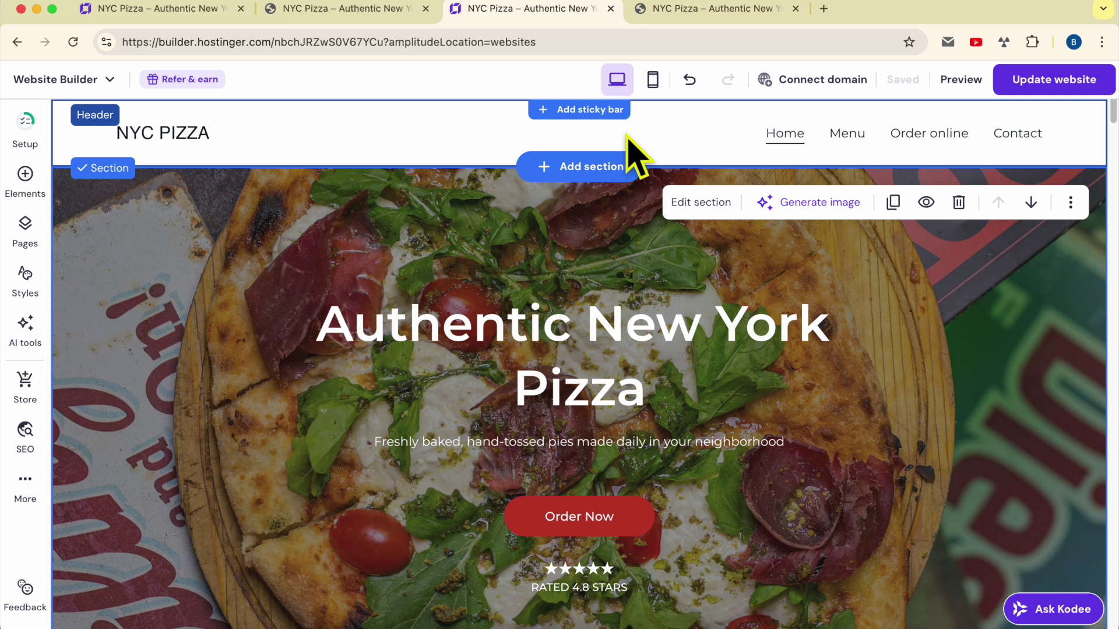
mouse_move(793, 82)
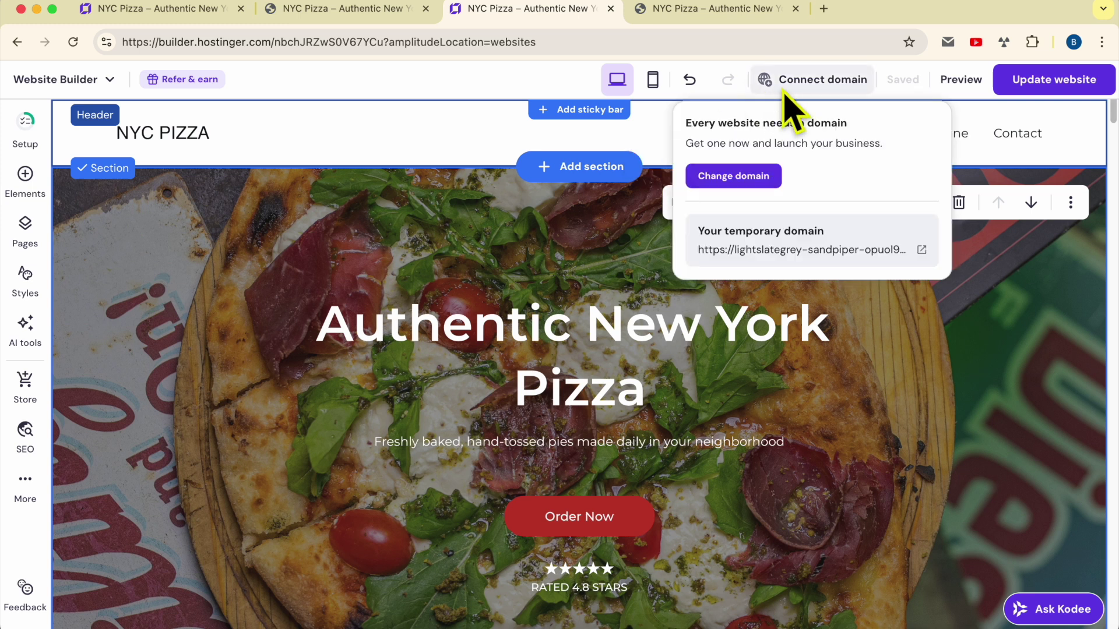
left_click(753, 180)
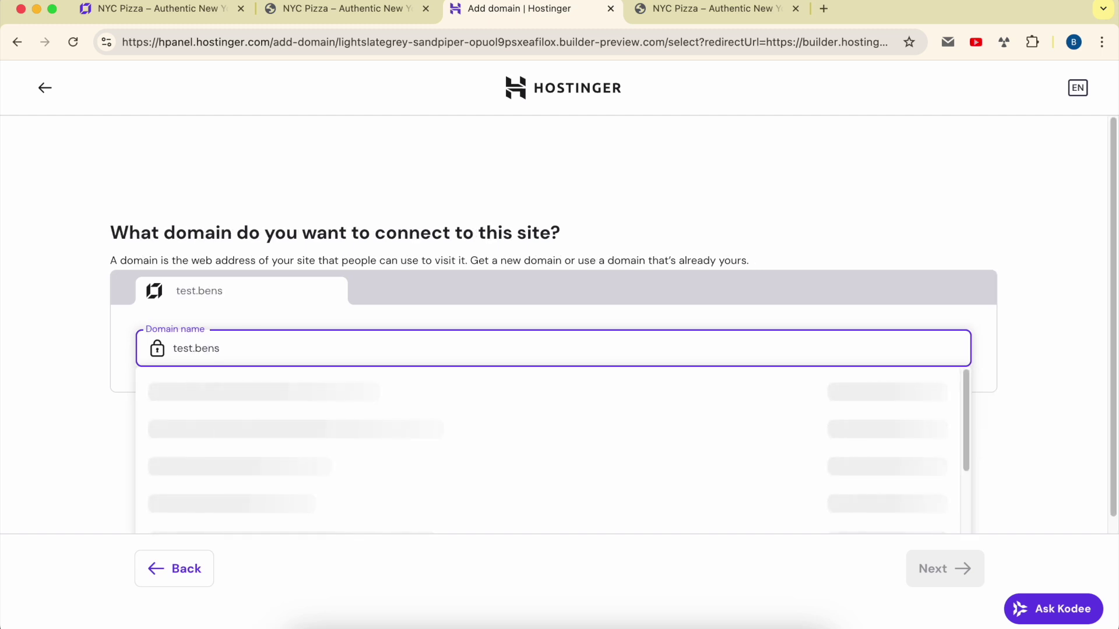
type("testsite.")
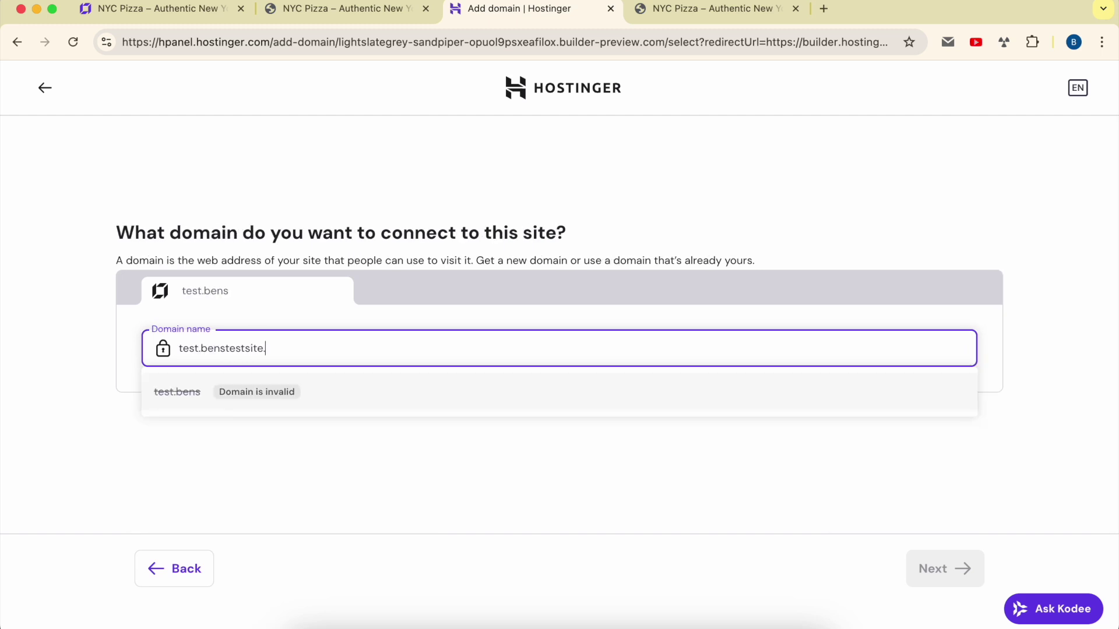
type("com")
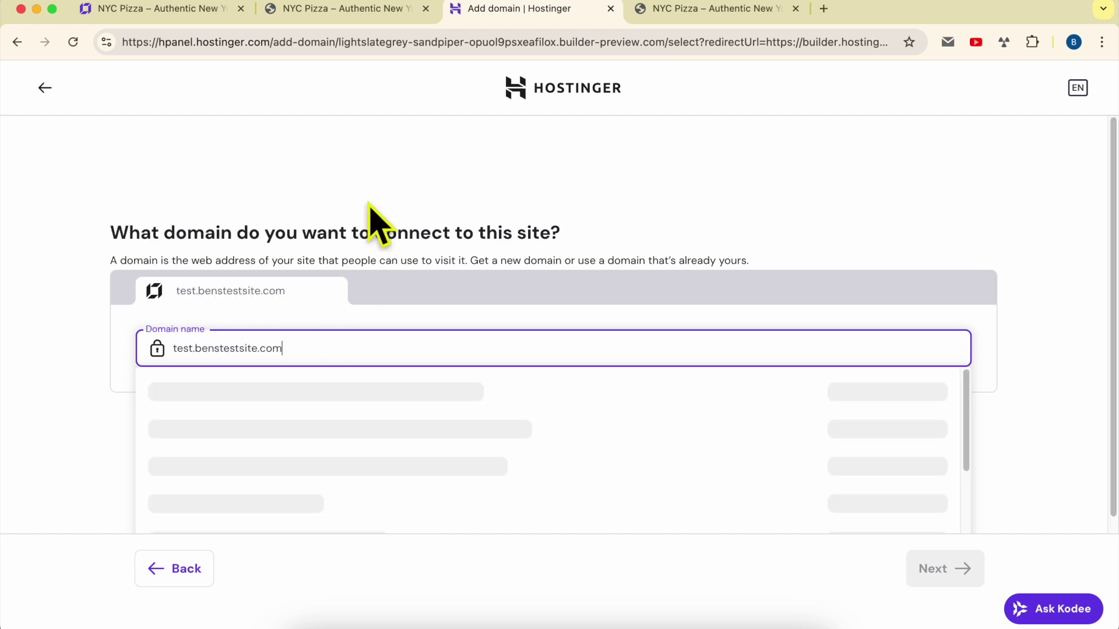
Check the entry against the live site's address, select test.benstestsite.com as an already owned domain and finish connecting it to the duplicate.
left_click(368, 9)
left_click_drag(187, 42, 313, 41)
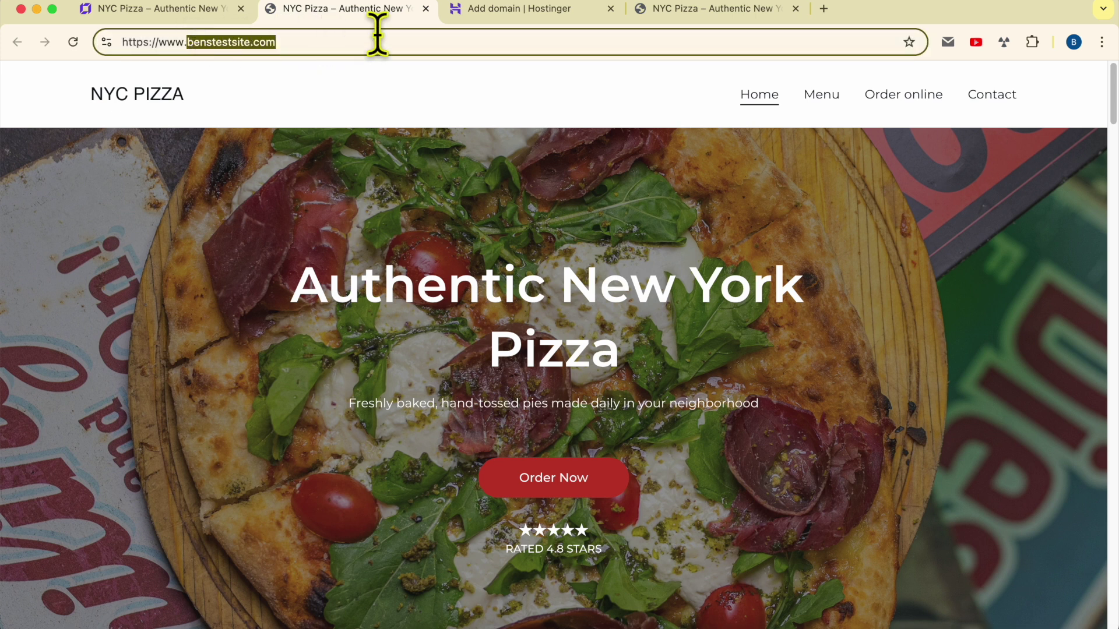
left_click(520, 15)
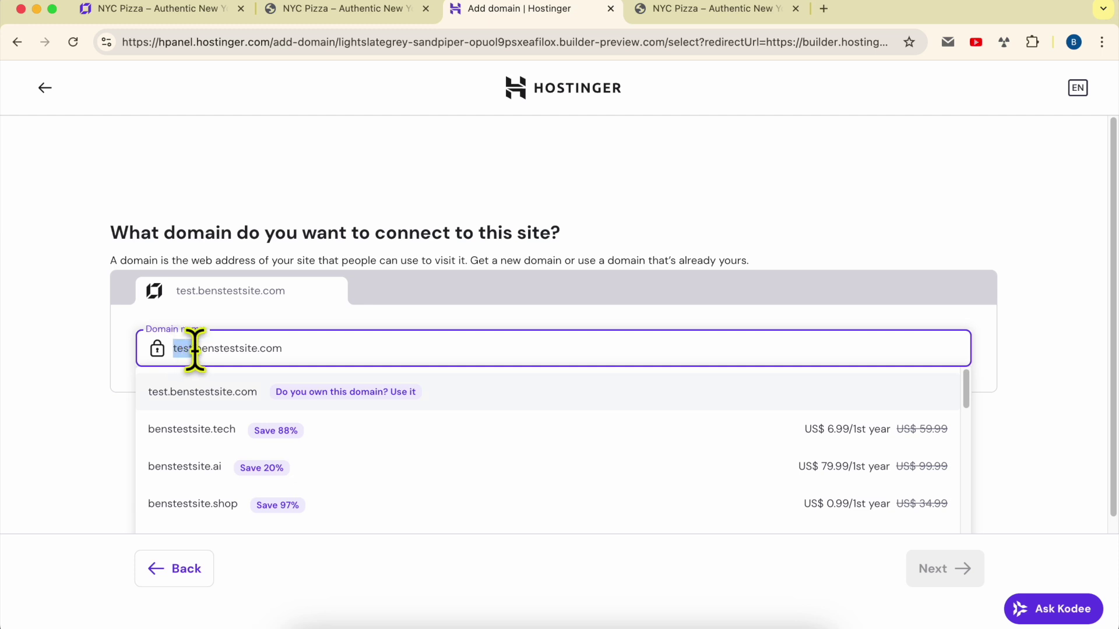
left_click(332, 342)
left_click(311, 393)
left_click(962, 569)
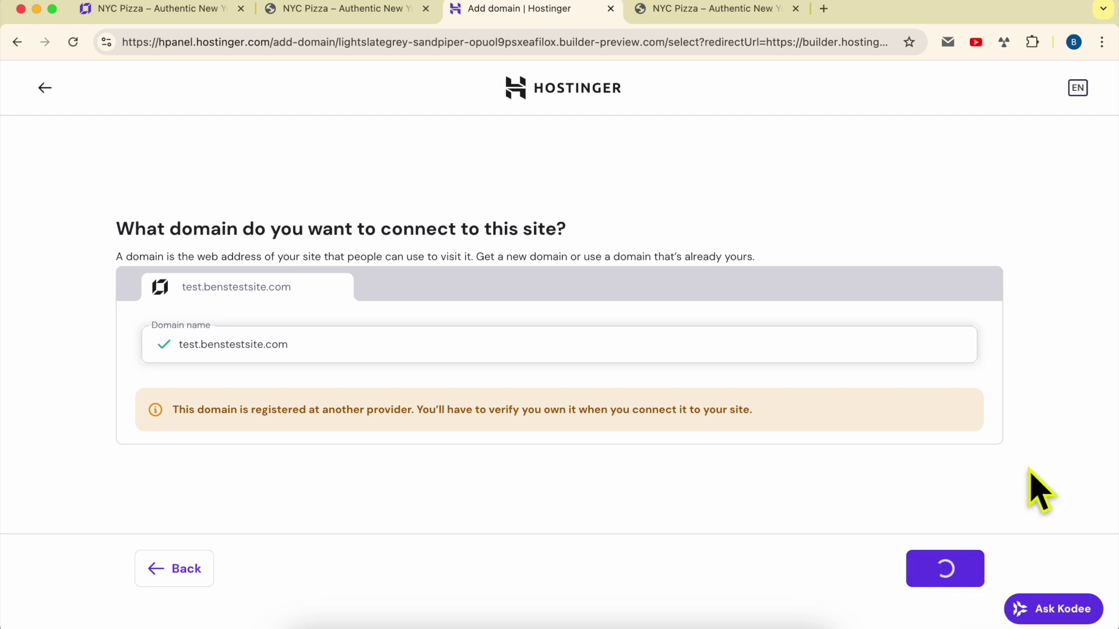
left_click(559, 460)
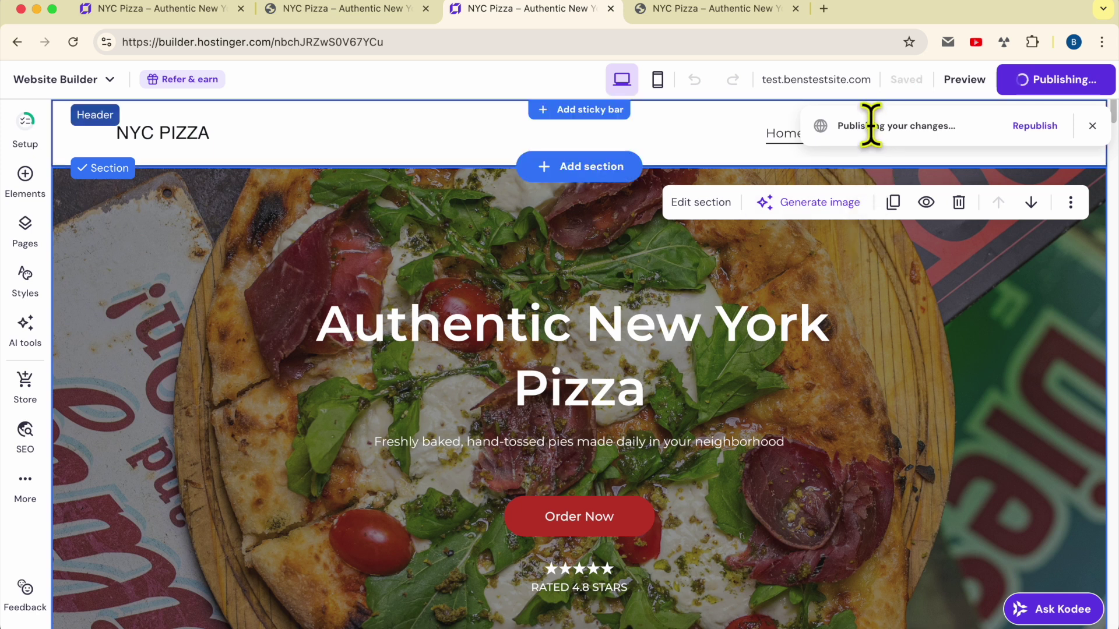
View the live benstestsite.com site, and open the duplicate's test.benstestsite.com address from its editor to check it.
left_click(350, 12)
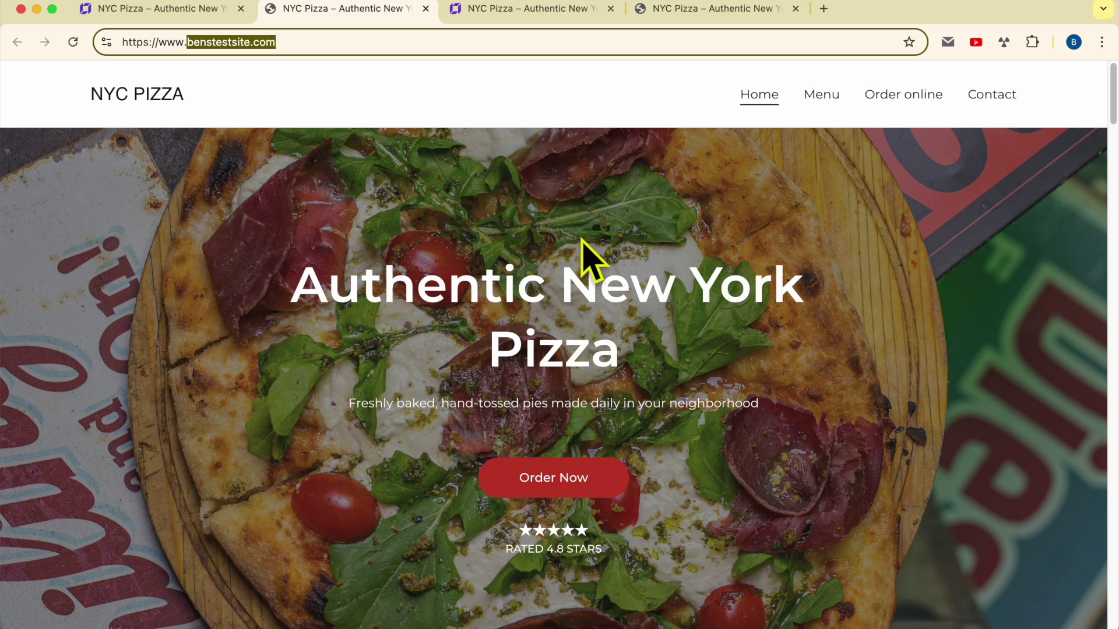
left_click(558, 221)
left_click(552, 11)
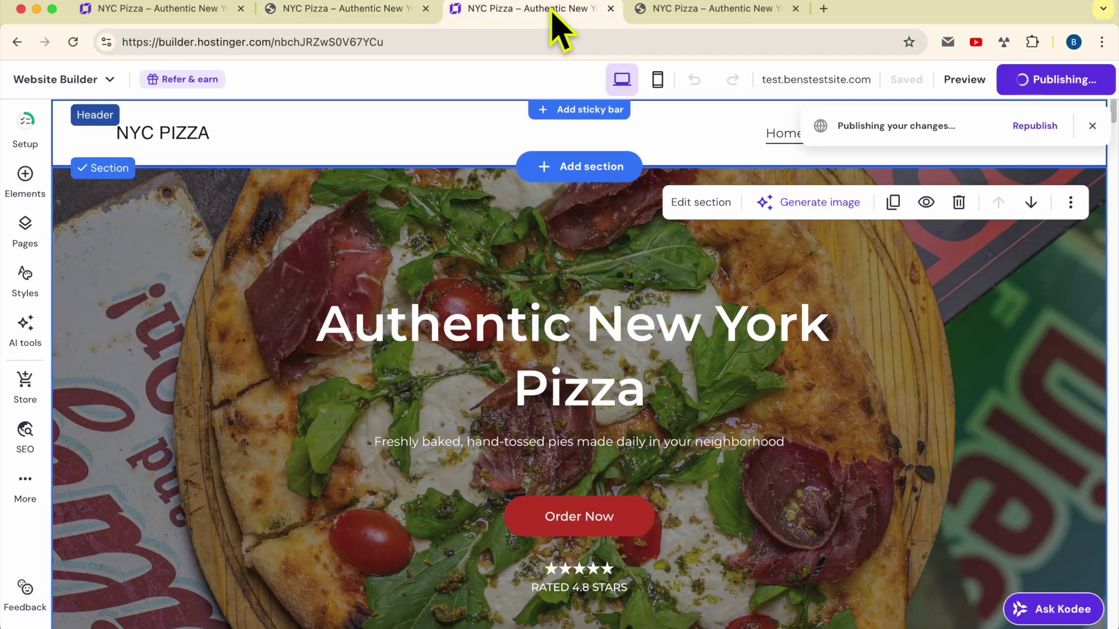
left_click(783, 89)
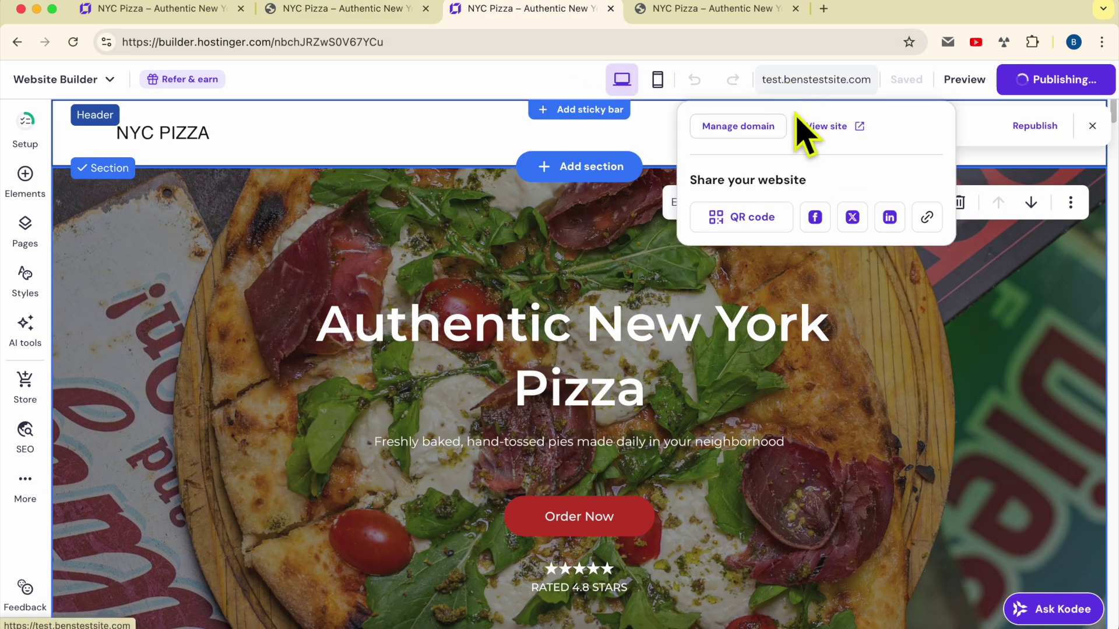
left_click(833, 127)
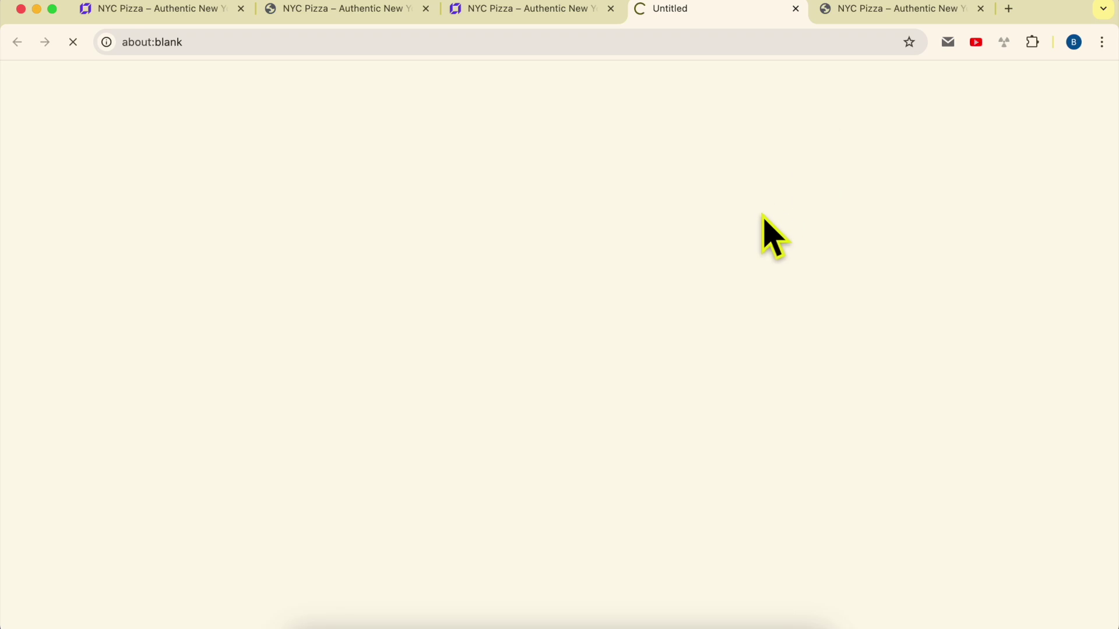
key("super+w")
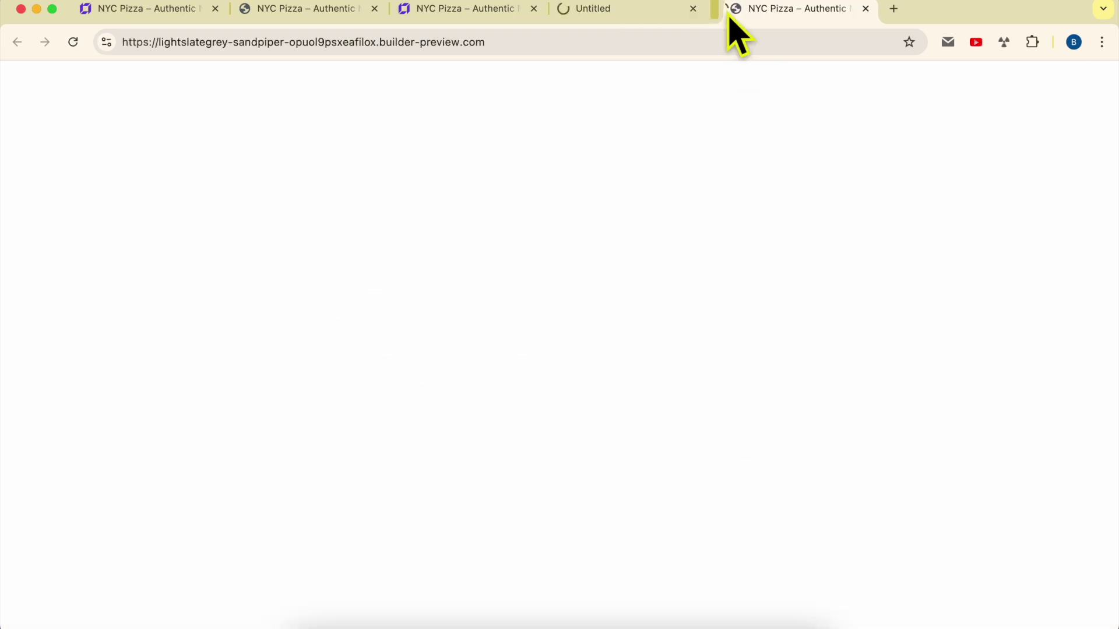
left_click(655, 15)
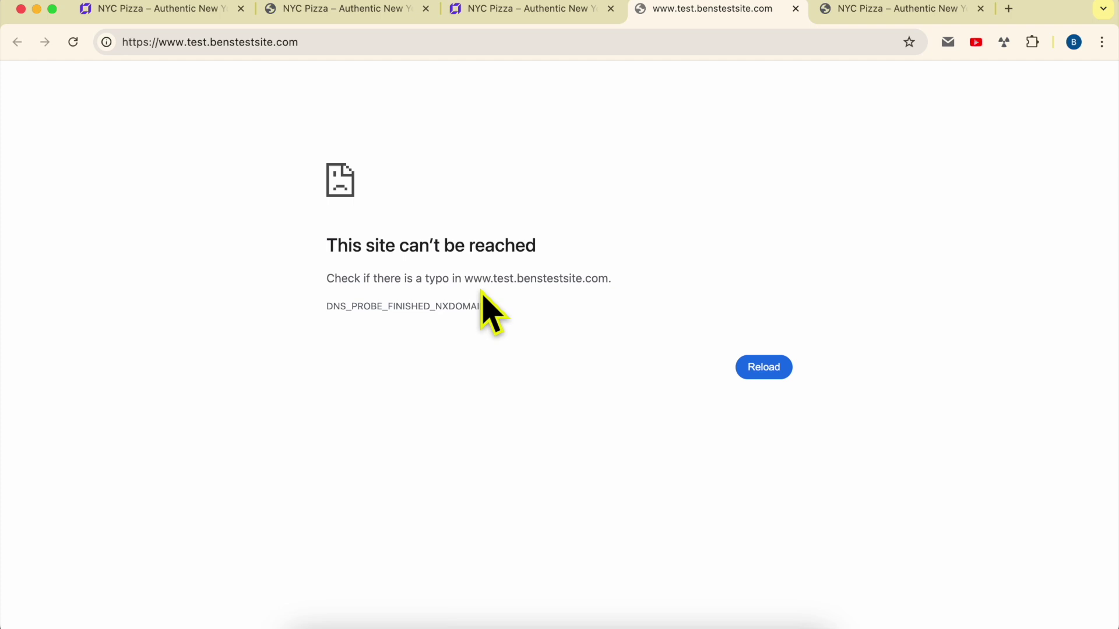
left_click_drag(187, 43, 378, 42)
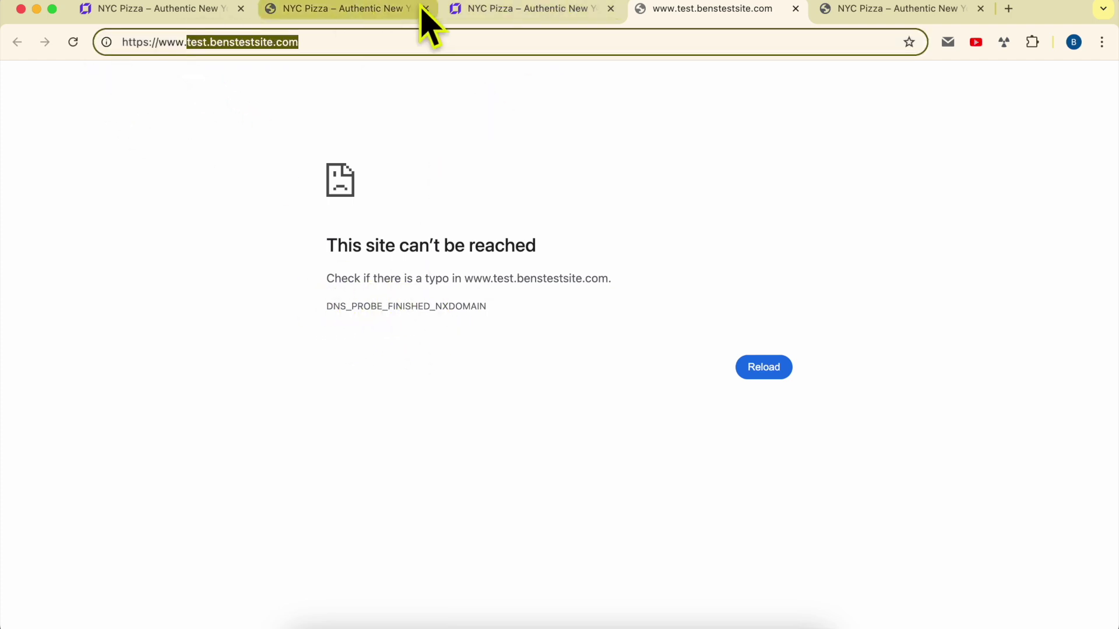
View the duplicate's test subdomain from its editor again, inspect its www address, and close the editor's website update dialog.
left_click(478, 10)
left_click(827, 126)
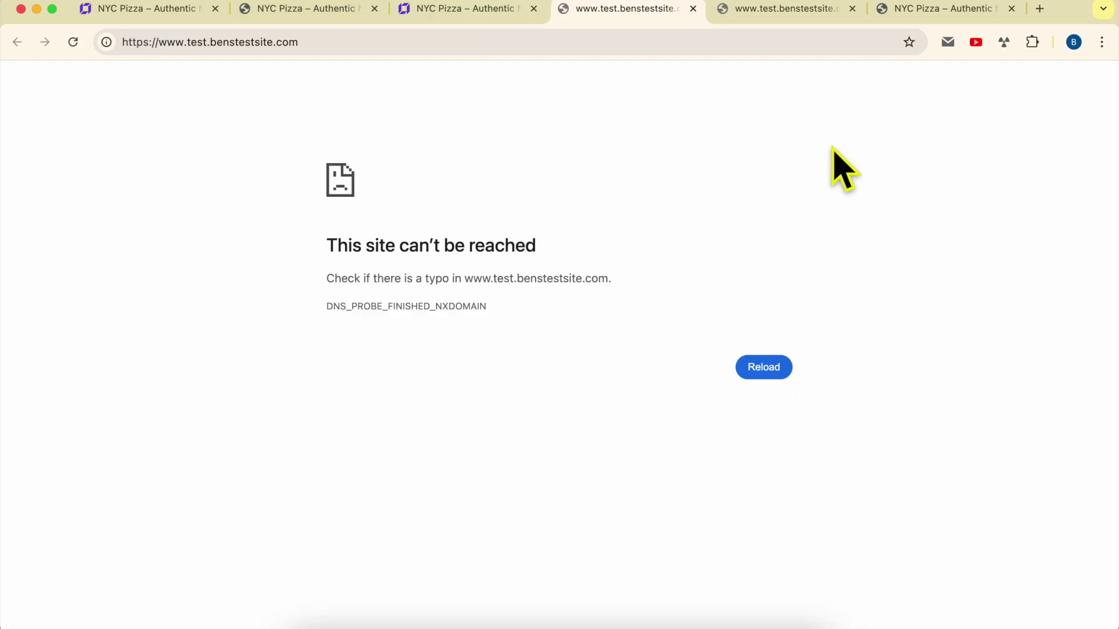
double_click(178, 42)
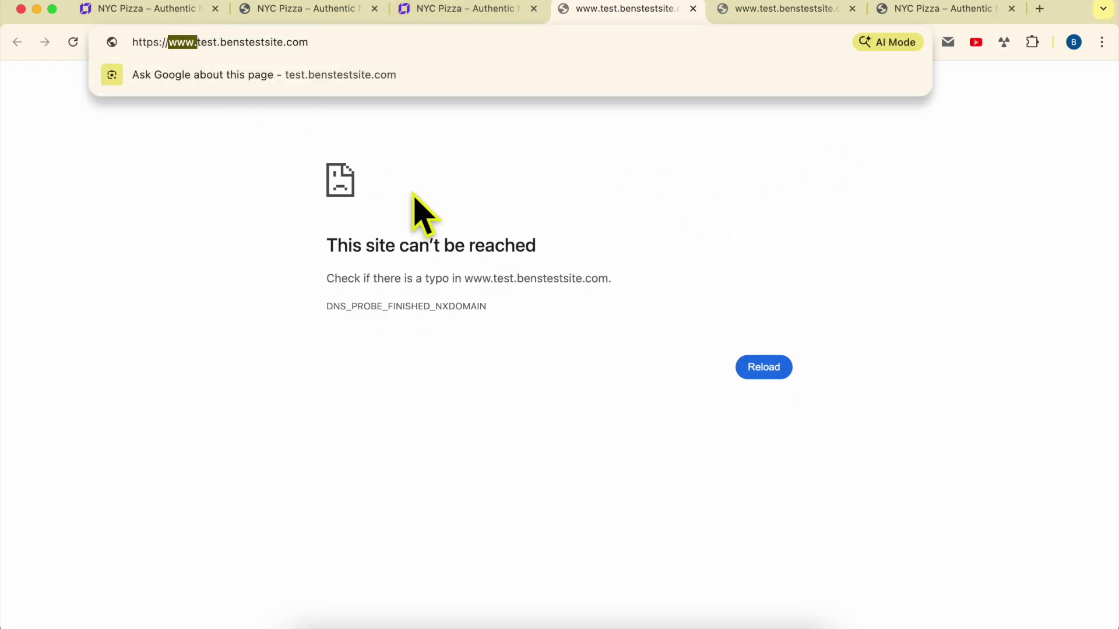
left_click(469, 9)
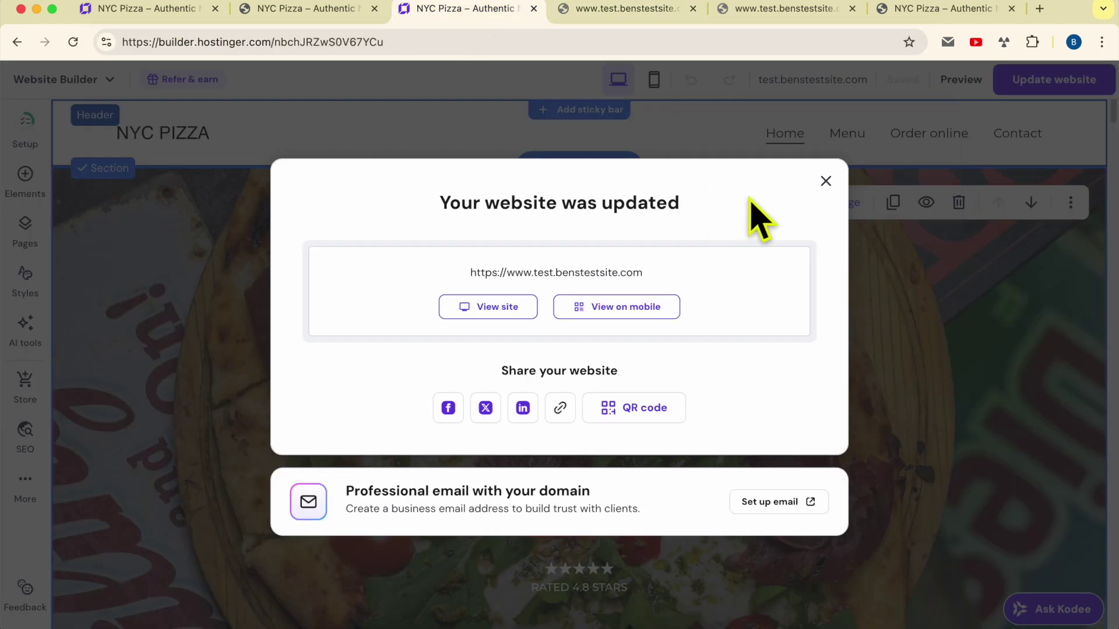
left_click(826, 181)
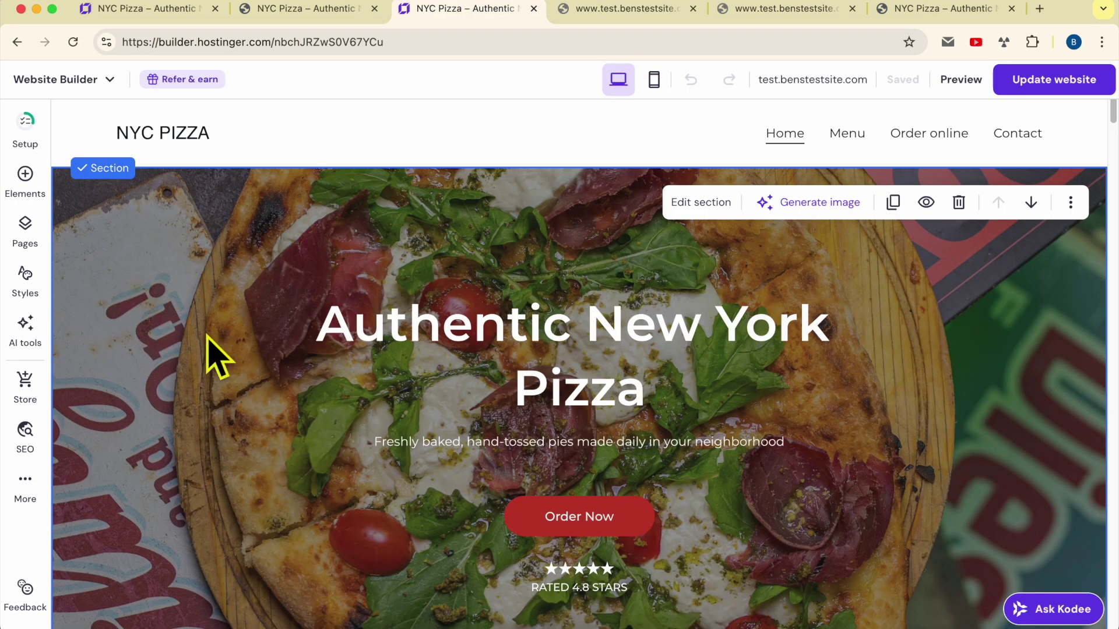
Turn off Use WWW Prefix in the duplicated site's general settings and publish the website update.
left_click(34, 493)
left_click(185, 256)
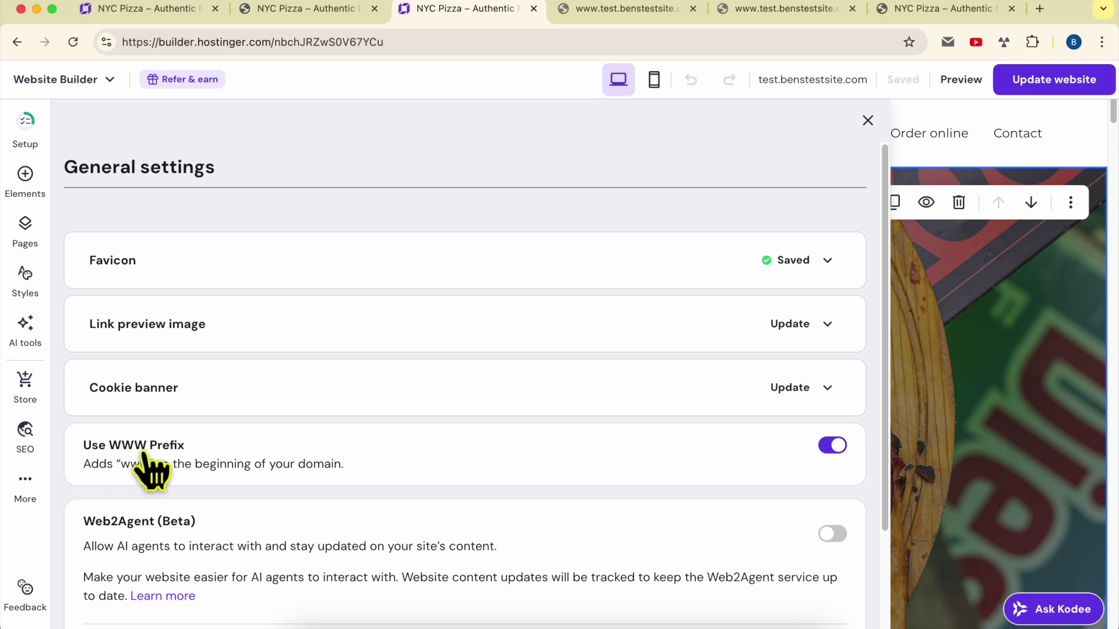
left_click(832, 447)
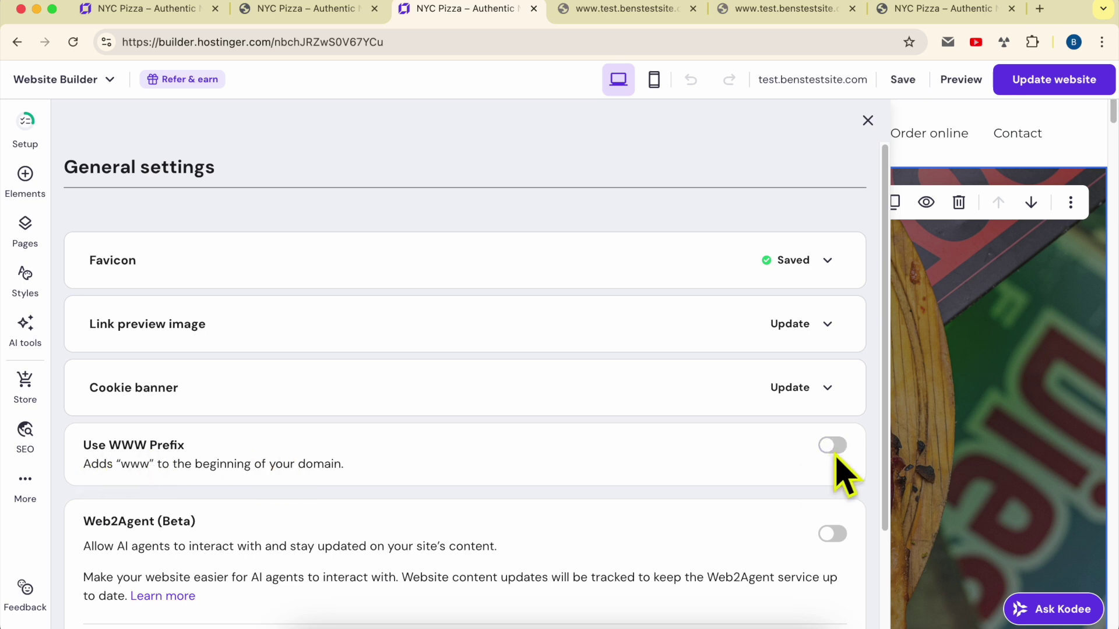
left_click(868, 121)
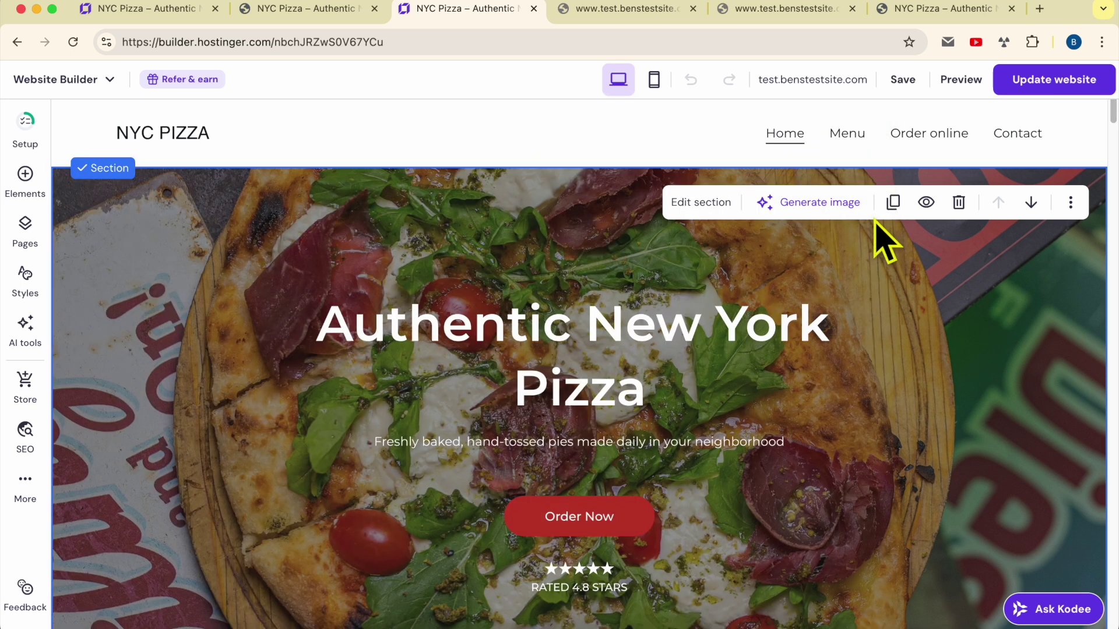
left_click(1078, 81)
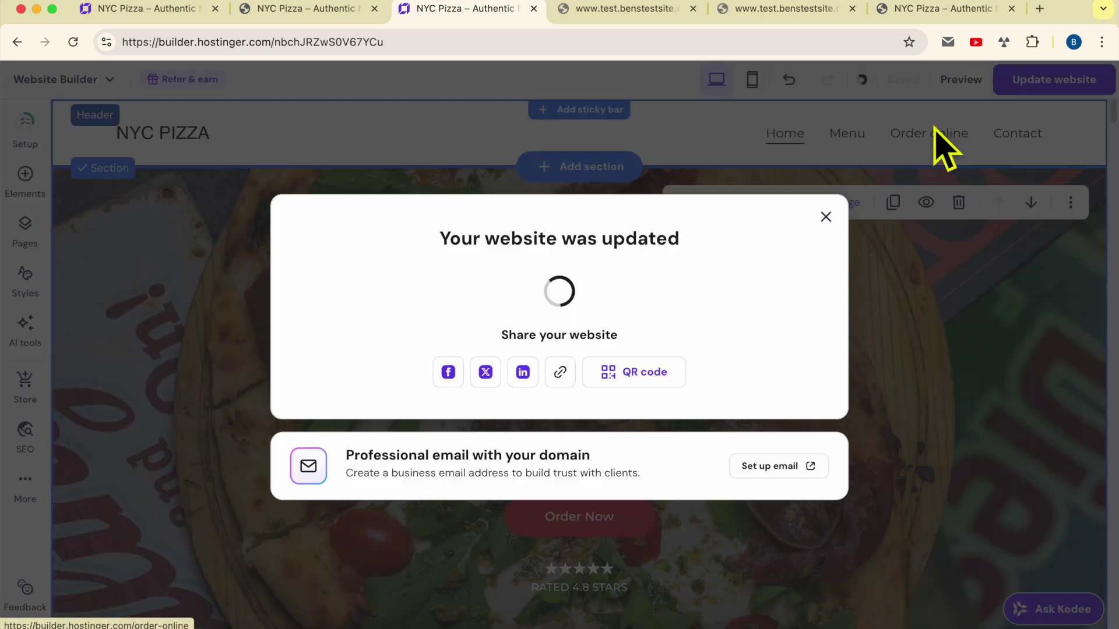
left_click_drag(443, 205, 699, 219)
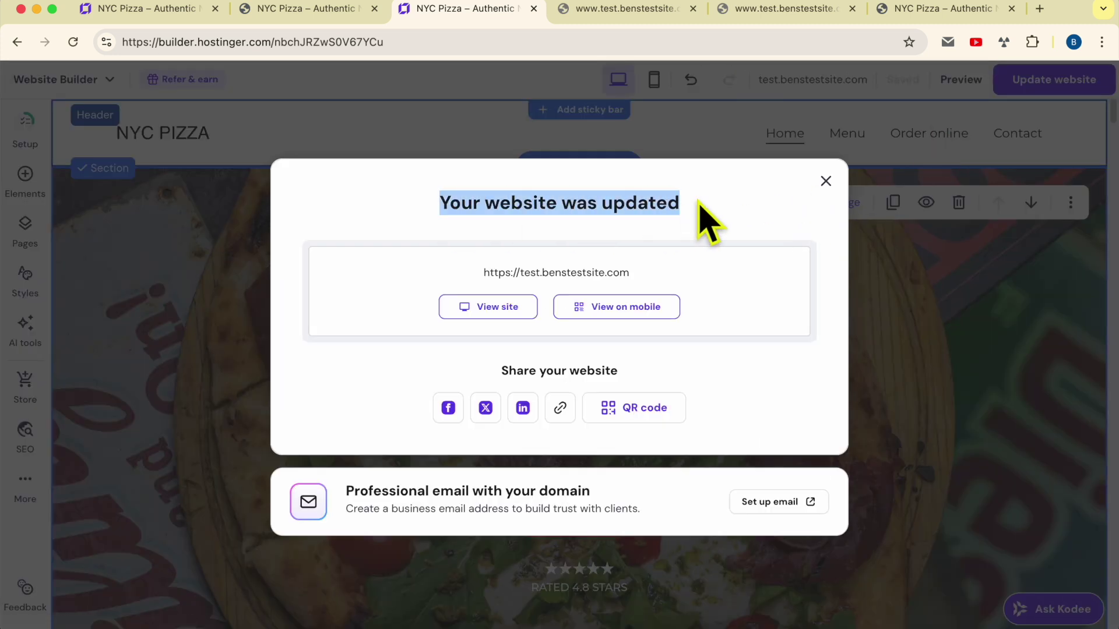
View the updated duplicate at test.benstestsite.com, check its address without the www prefix, and reload the page.
left_click(498, 309)
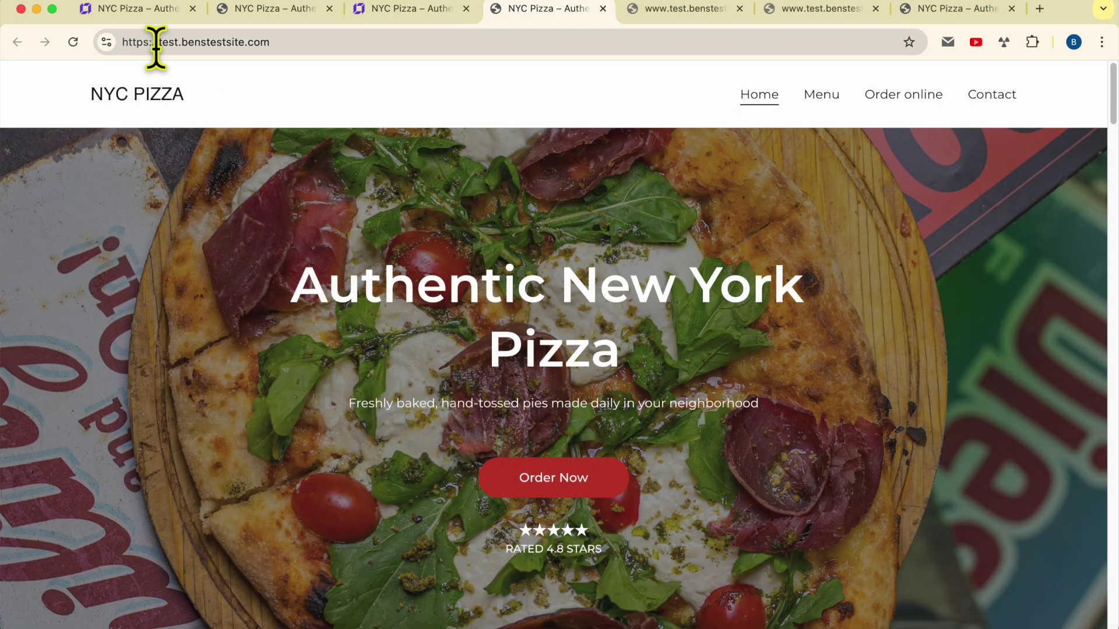
left_click(157, 47)
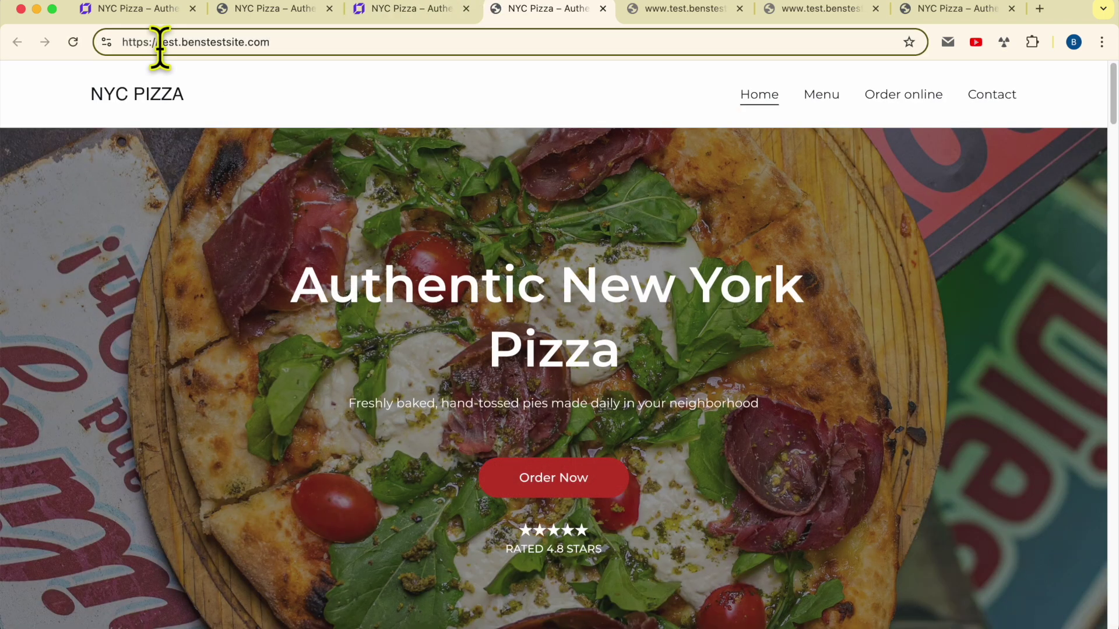
left_click(569, 220)
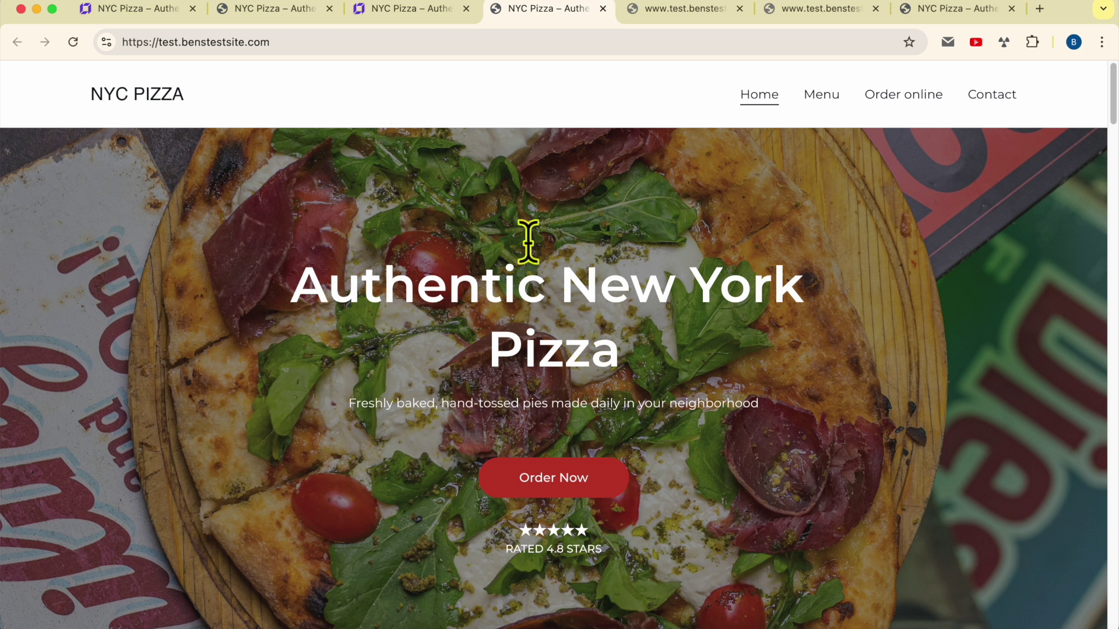
left_click(70, 43)
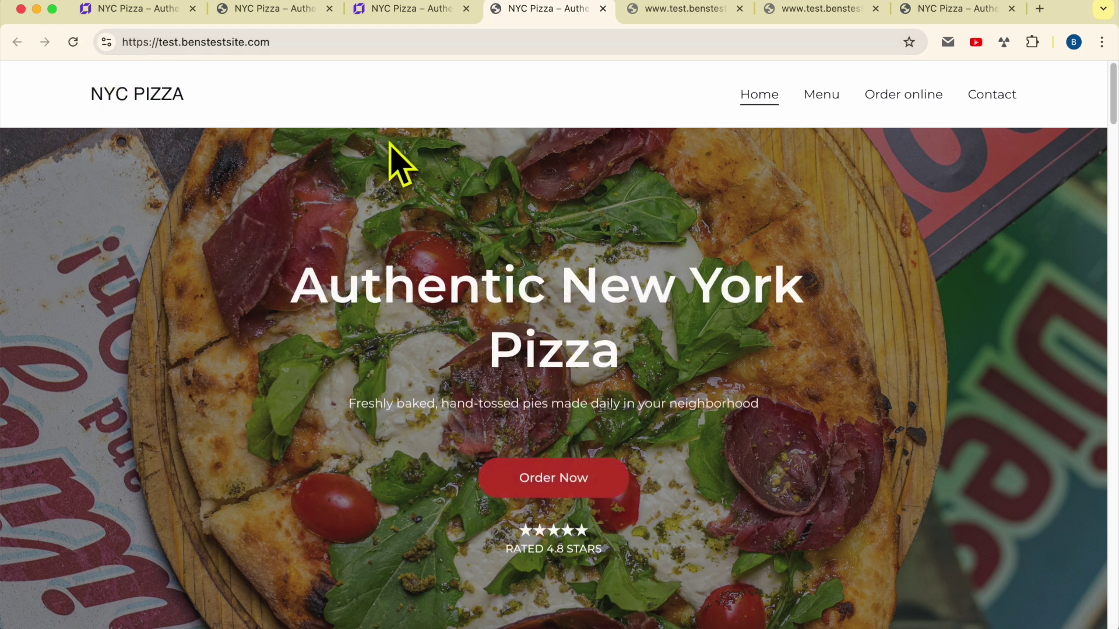
left_click(287, 19)
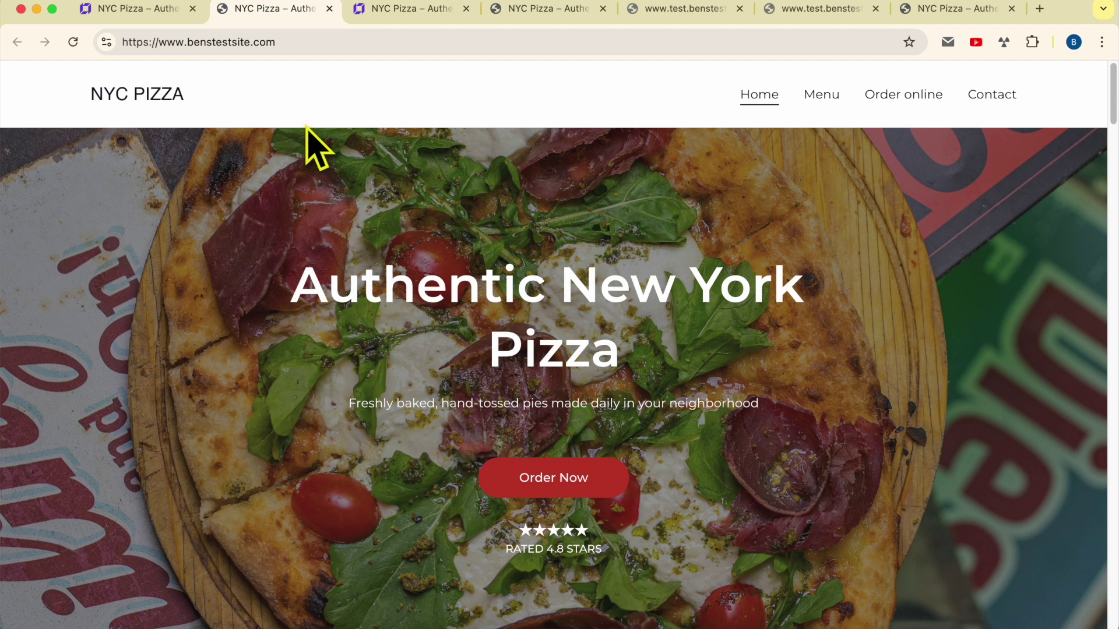
left_click(292, 42)
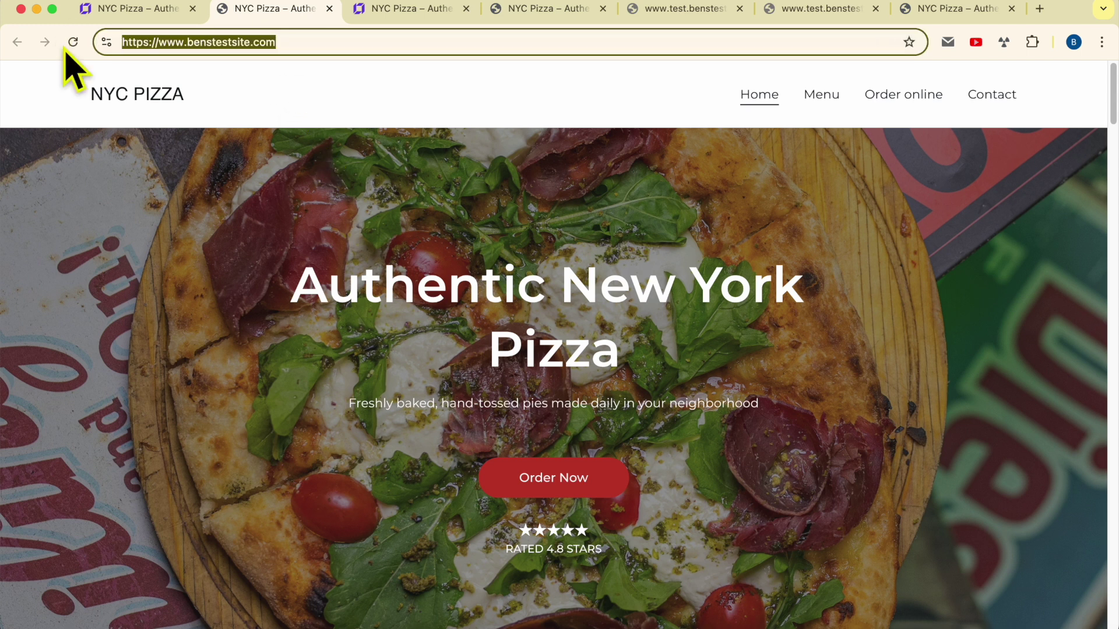
left_click(550, 19)
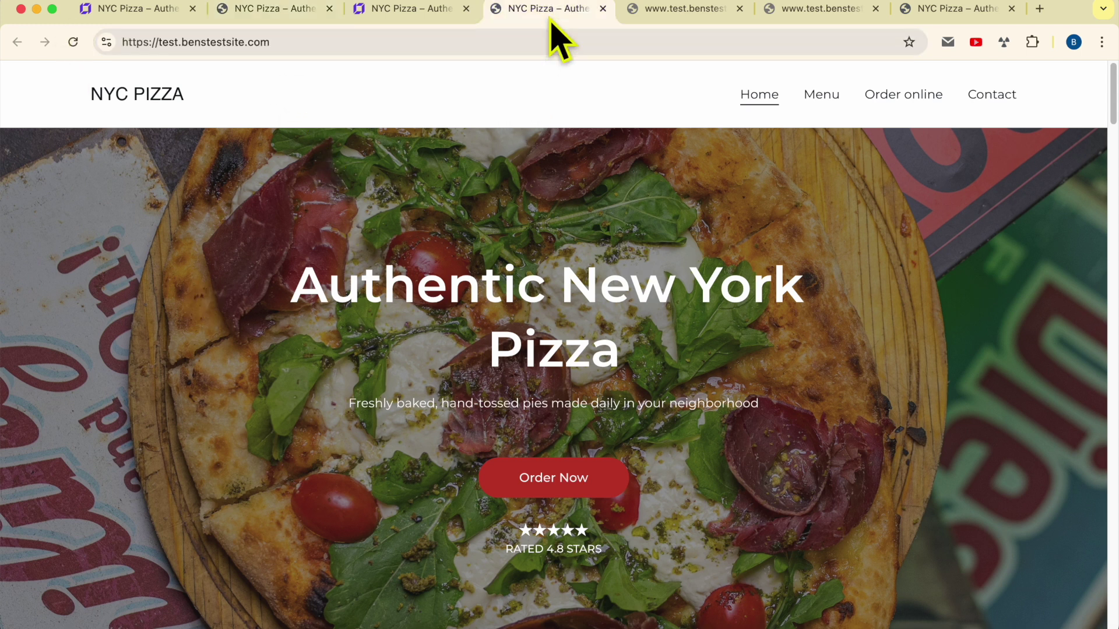